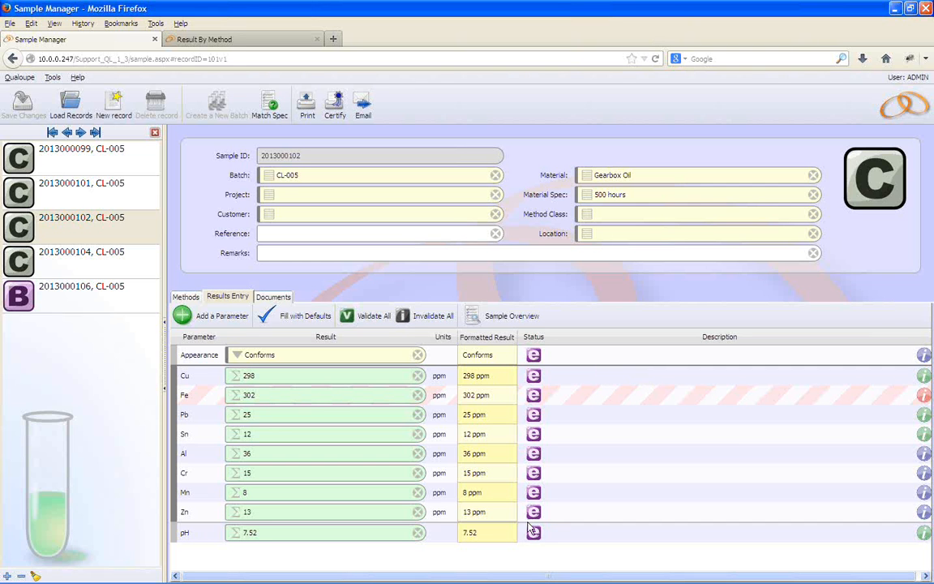
pyautogui.moveTo(531, 358)
pyautogui.click(534, 356)
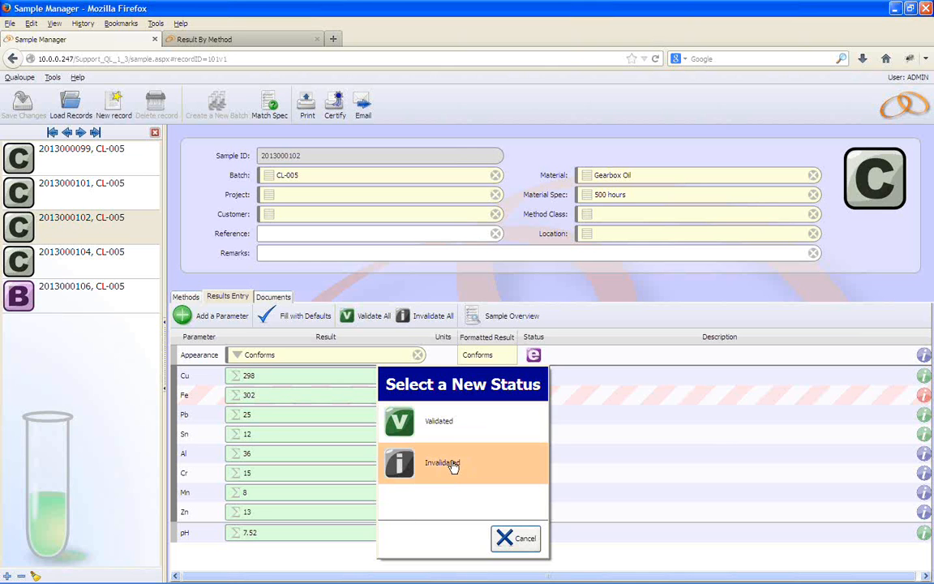
pyautogui.click(442, 422)
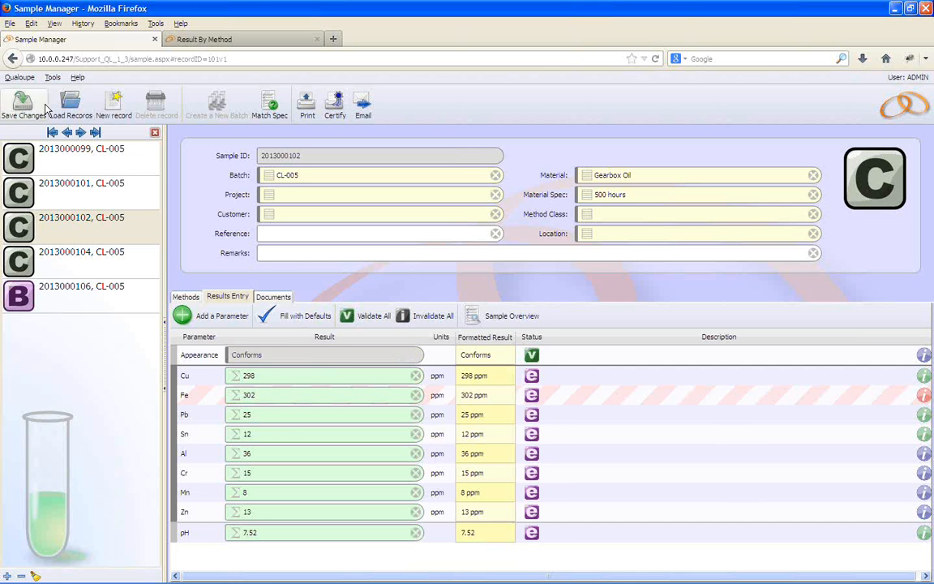
pyautogui.click(36, 105)
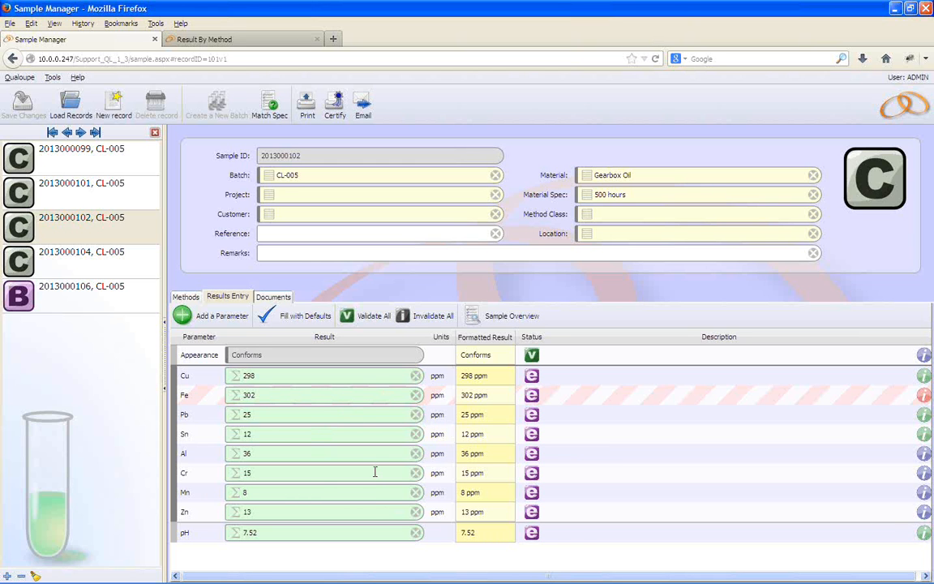
pyautogui.click(531, 395)
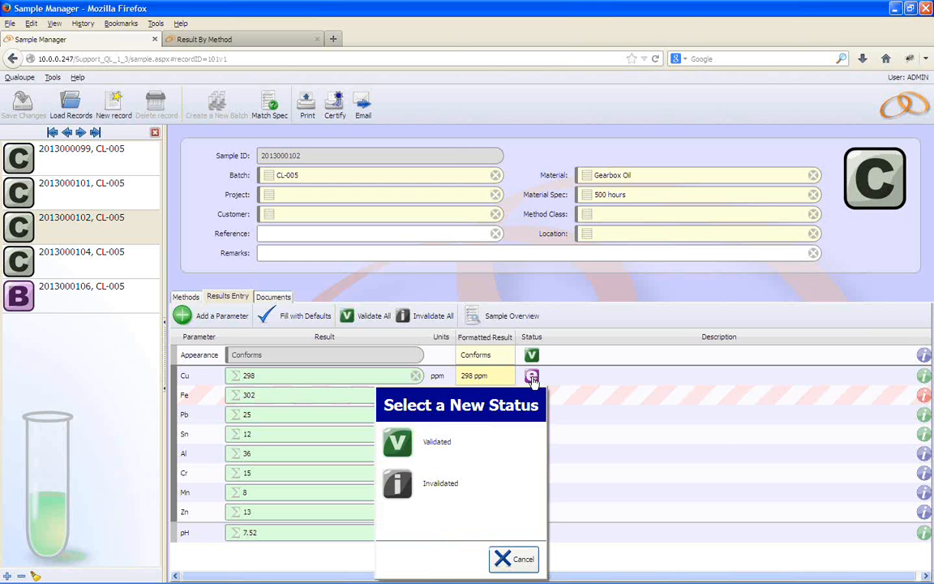
pyautogui.click(419, 447)
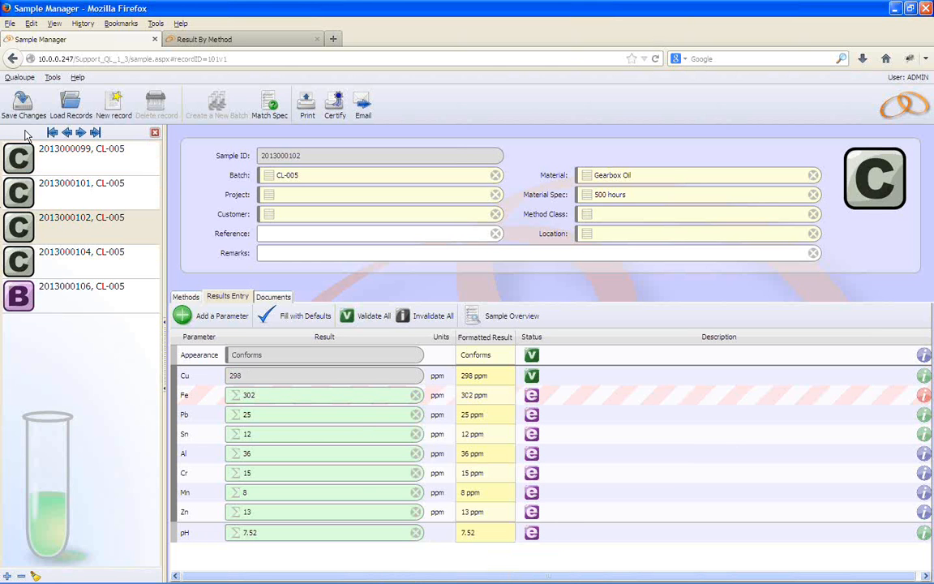
pyautogui.click(23, 104)
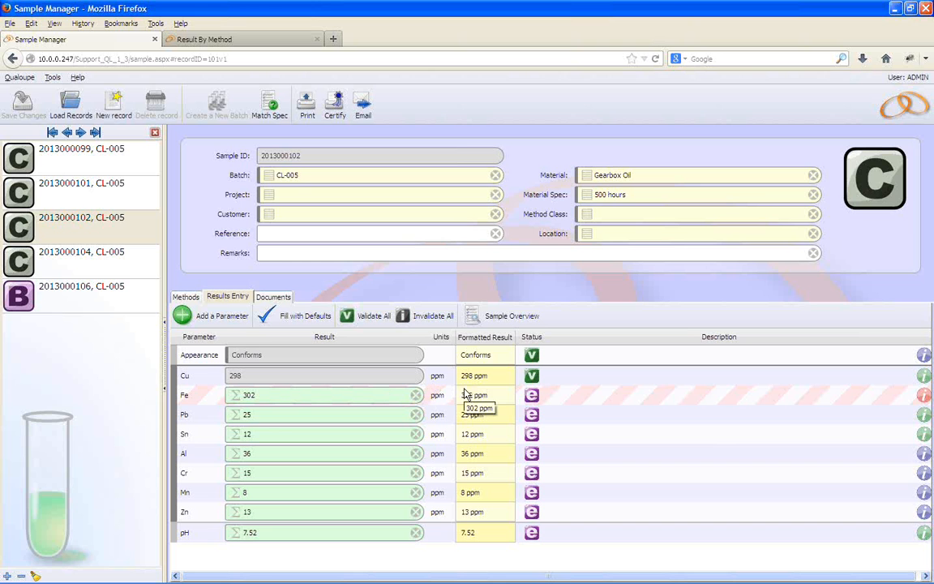
# Set the out-of-spec Fe result to Invalidated and the Pb, Sn and Al results to Validated
pyautogui.click(533, 398)
pyautogui.click(424, 309)
pyautogui.click(532, 416)
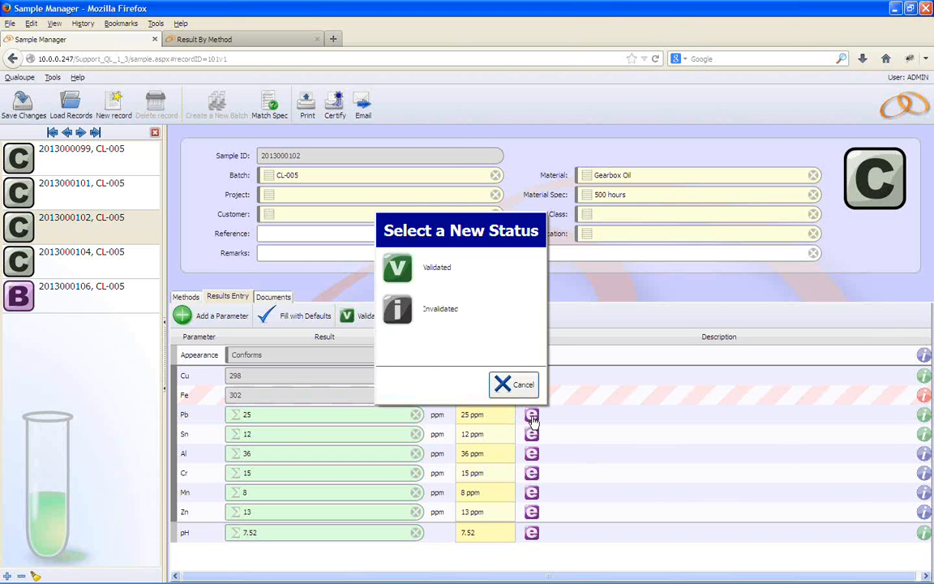
pyautogui.click(432, 272)
pyautogui.click(532, 436)
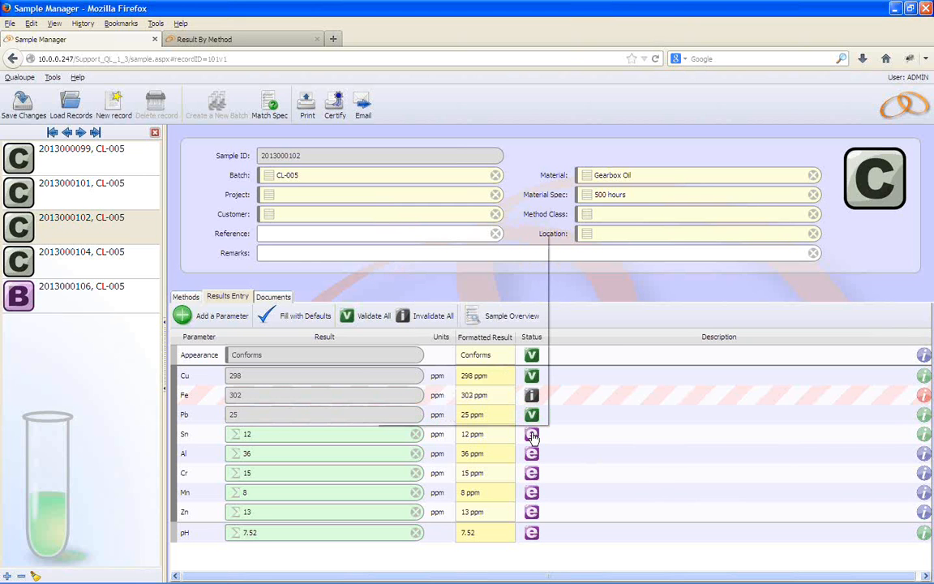
pyautogui.click(438, 286)
pyautogui.click(532, 454)
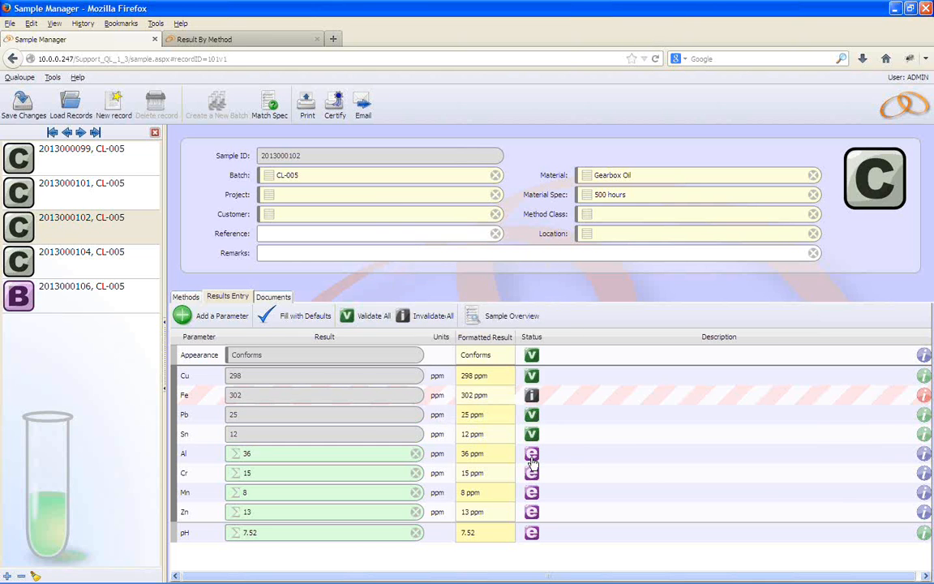
pyautogui.click(438, 305)
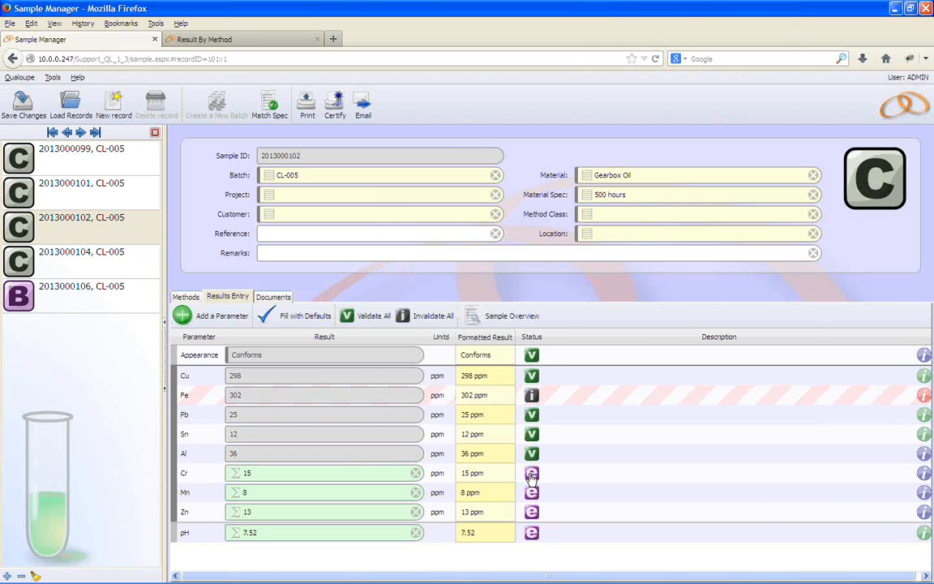
pyautogui.click(532, 474)
pyautogui.click(430, 333)
pyautogui.click(532, 493)
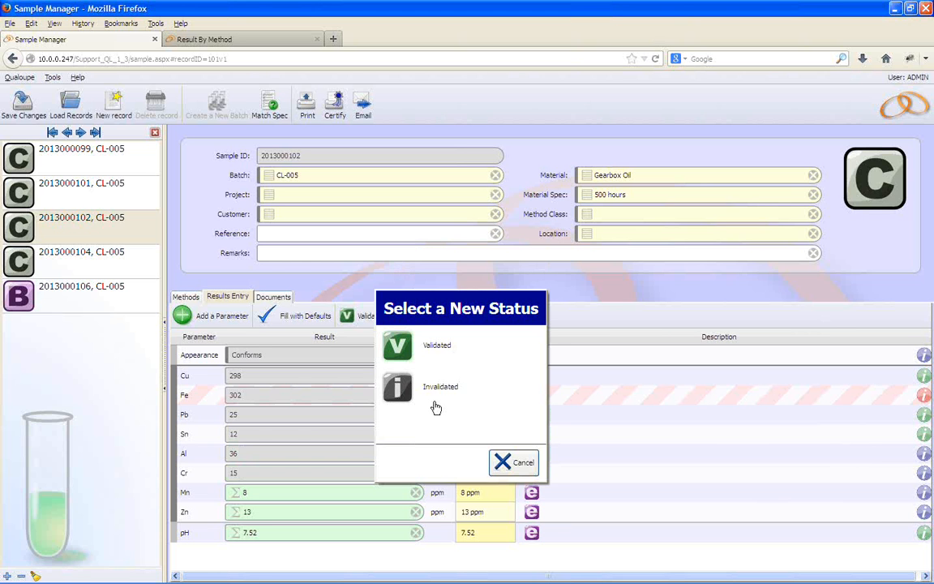
pyautogui.click(431, 347)
pyautogui.click(532, 511)
pyautogui.click(432, 366)
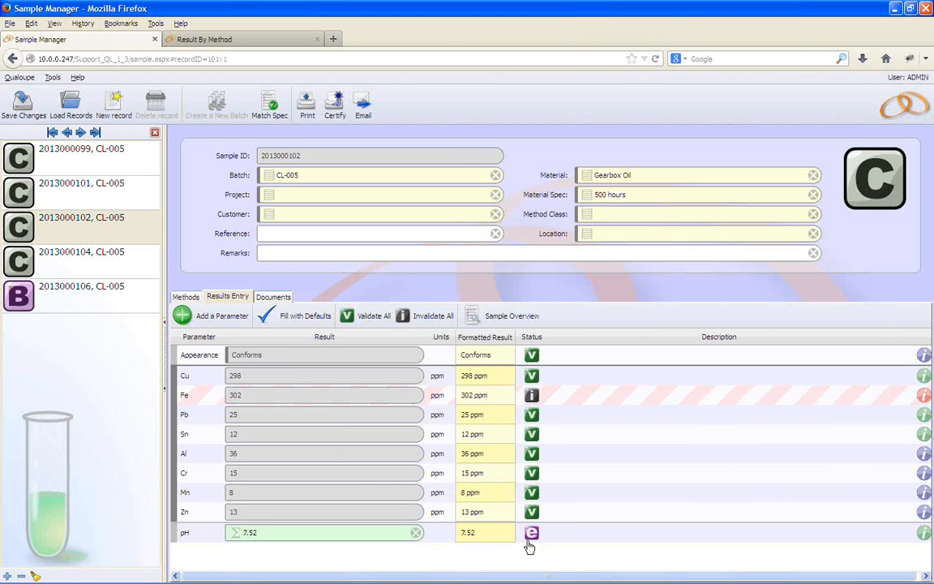
pyautogui.click(531, 534)
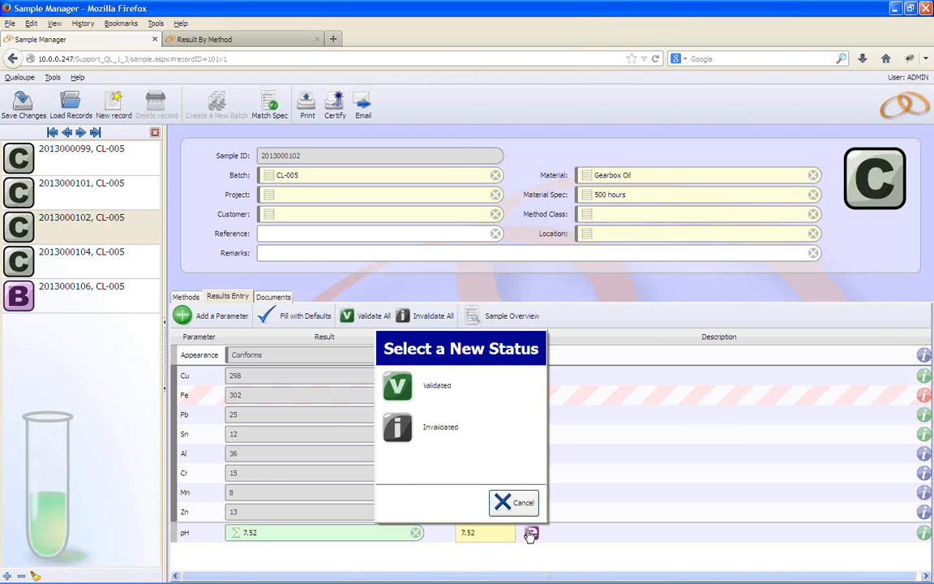
pyautogui.click(442, 395)
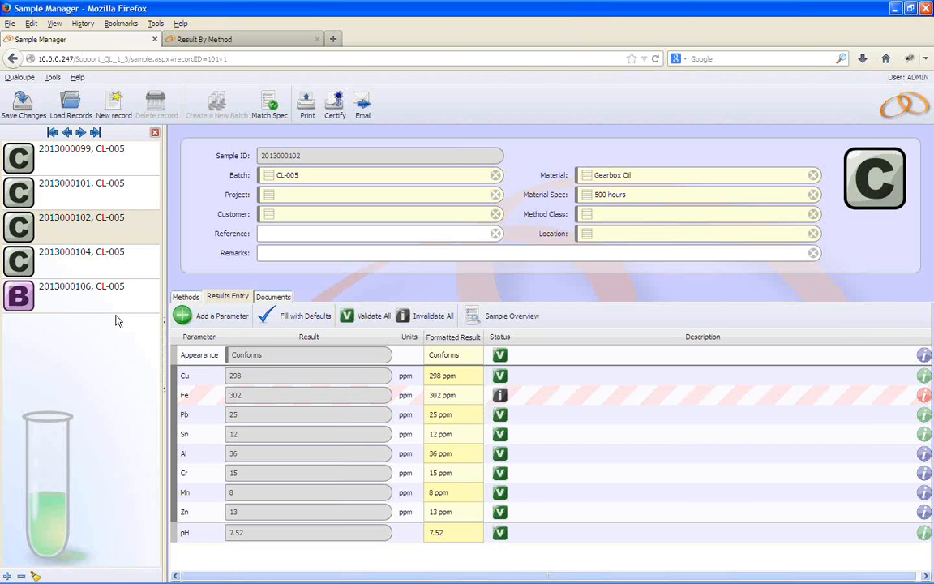
pyautogui.click(23, 104)
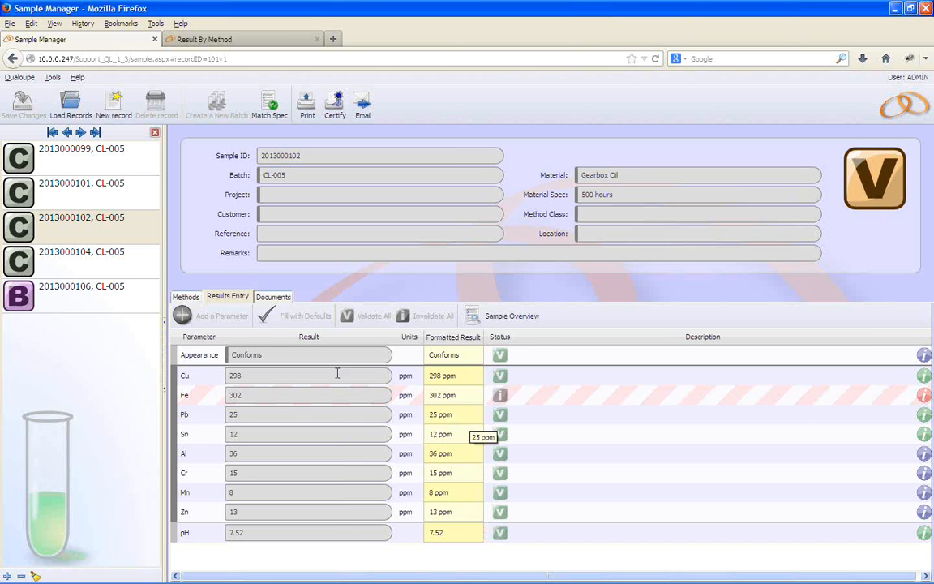
pyautogui.click(91, 166)
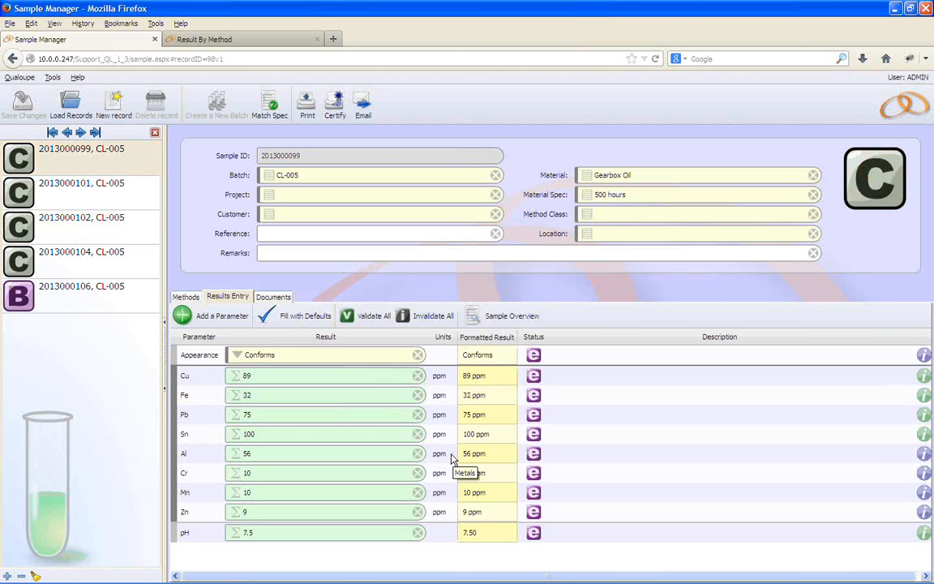
pyautogui.click(532, 357)
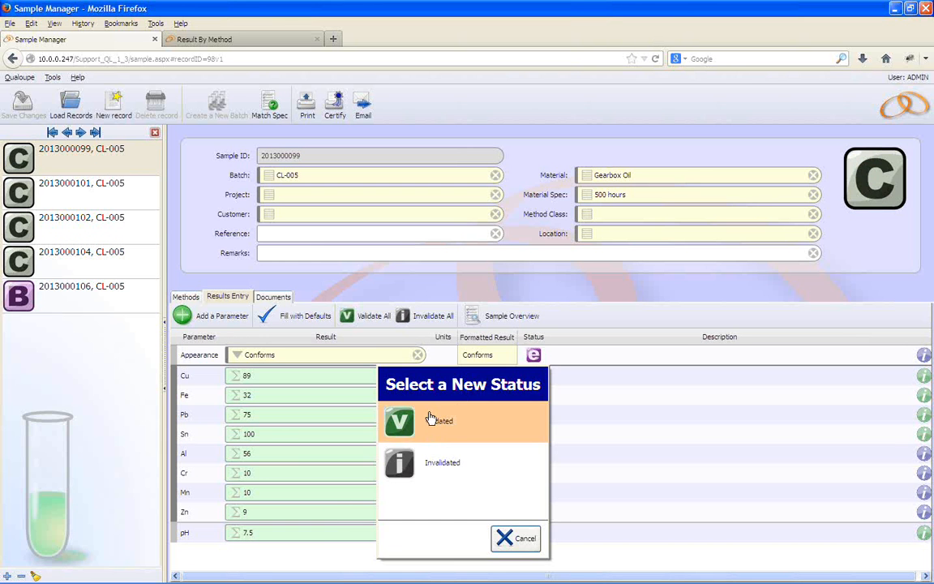
pyautogui.click(435, 420)
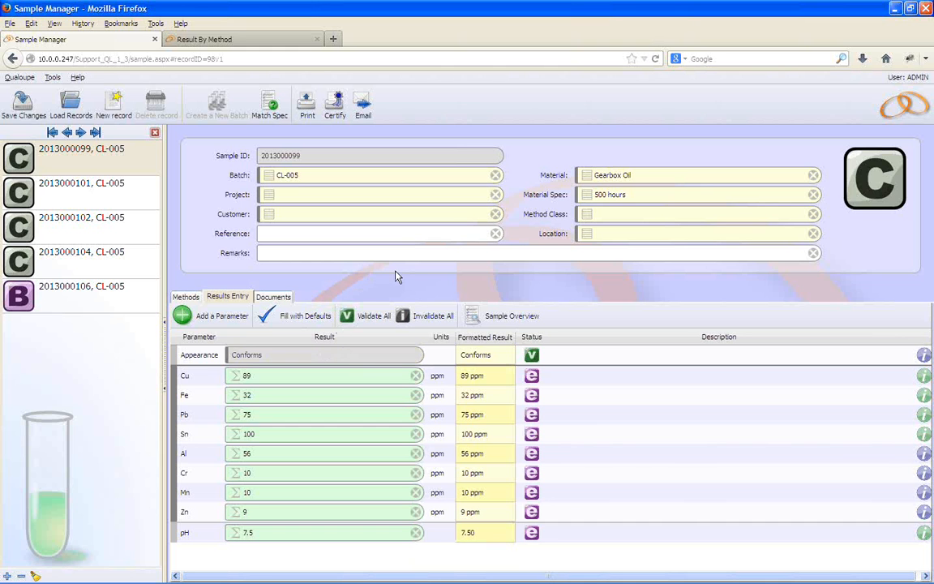
pyautogui.click(375, 317)
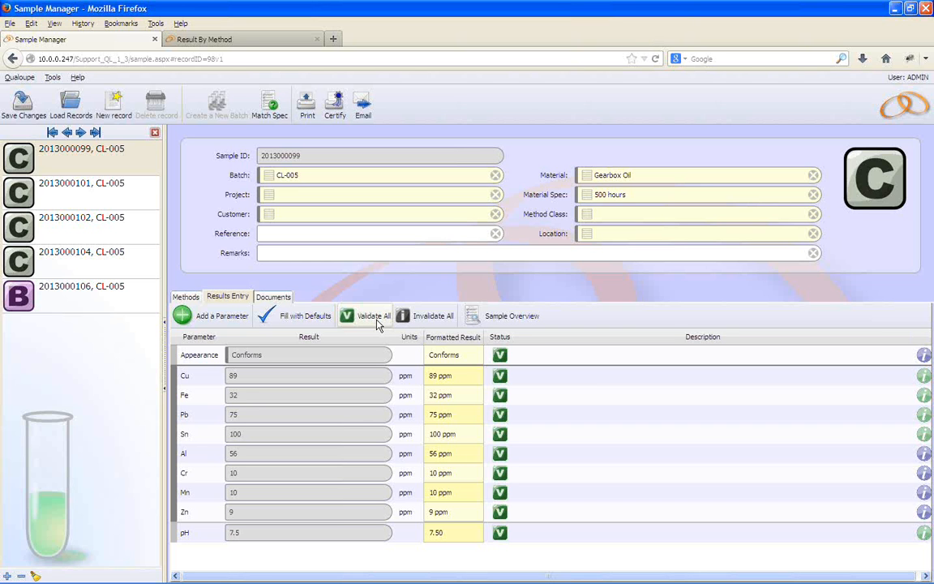
pyautogui.click(33, 104)
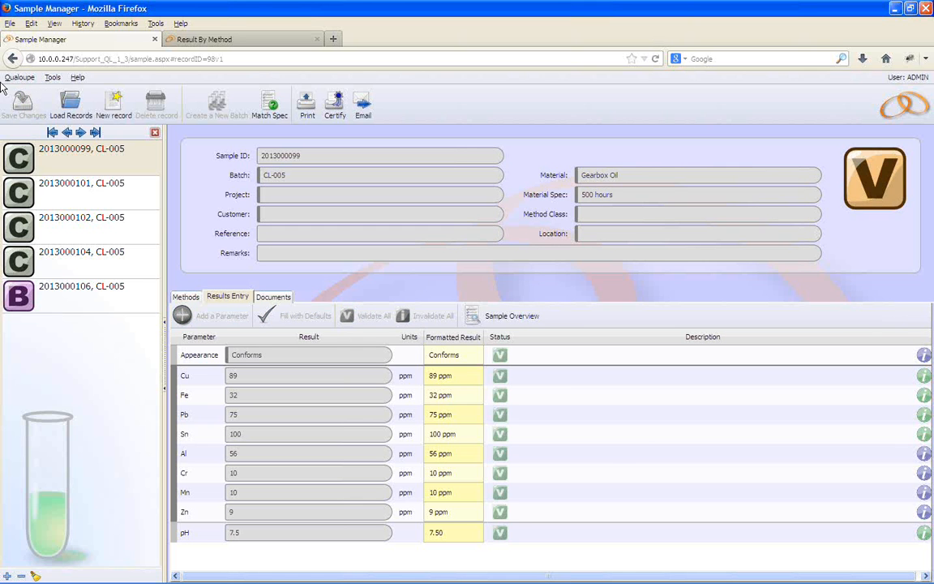
pyautogui.click(88, 199)
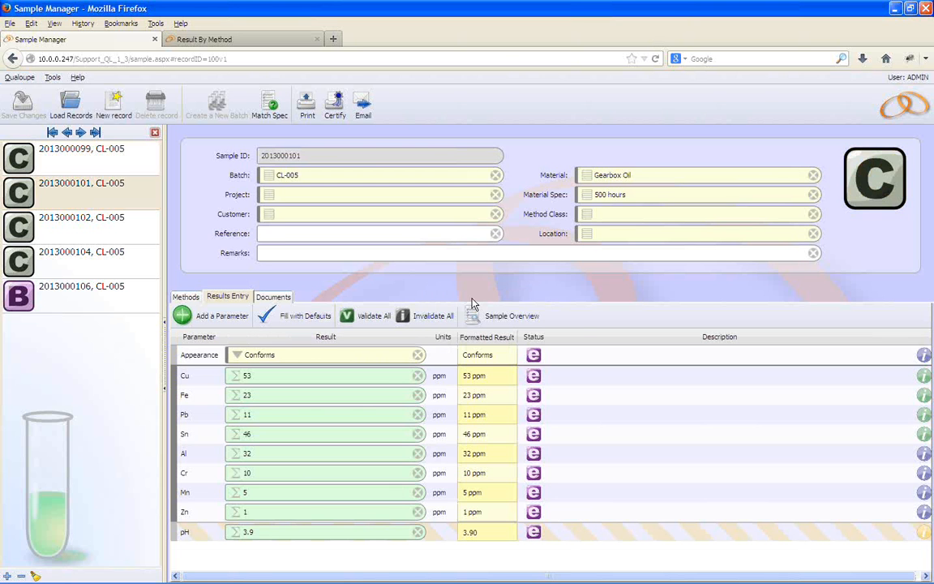
pyautogui.click(125, 234)
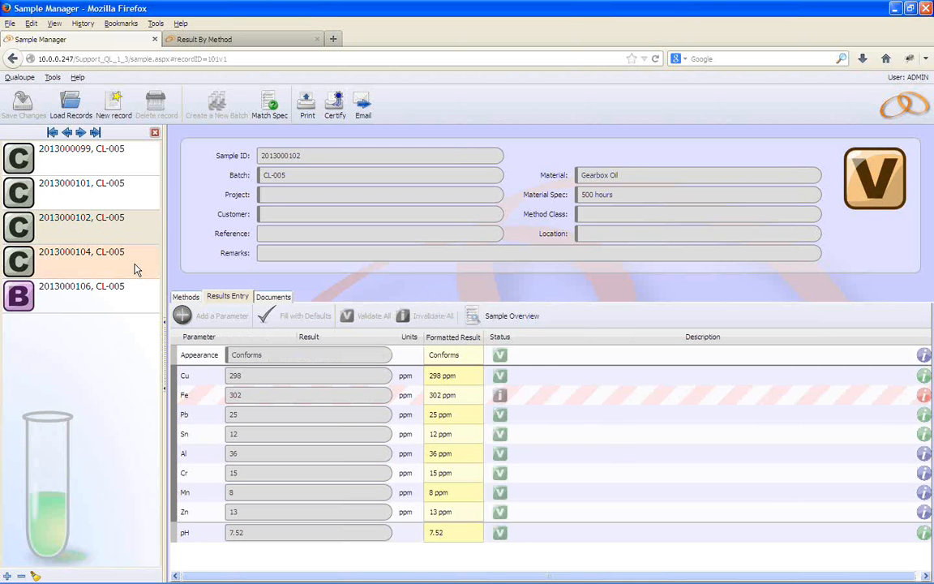
pyautogui.click(135, 269)
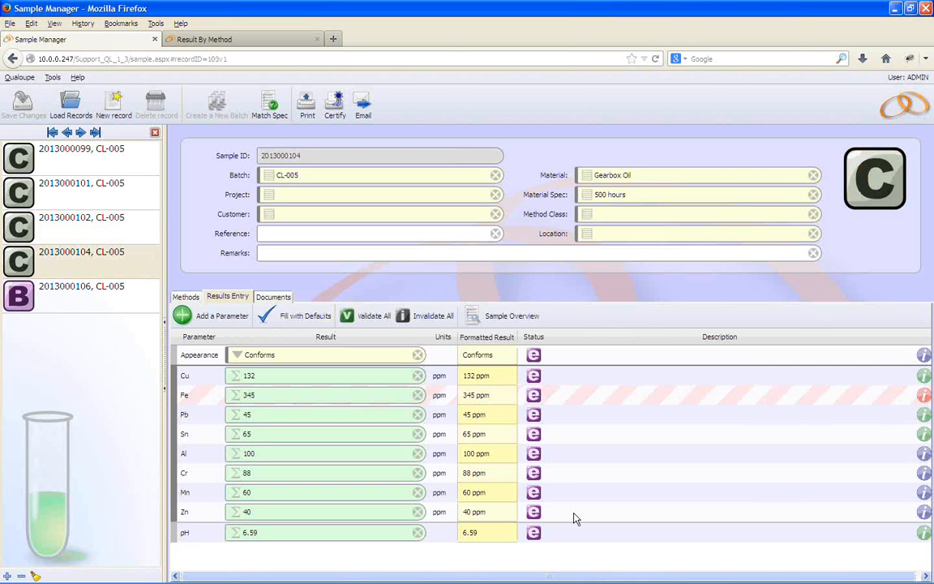
pyautogui.click(536, 356)
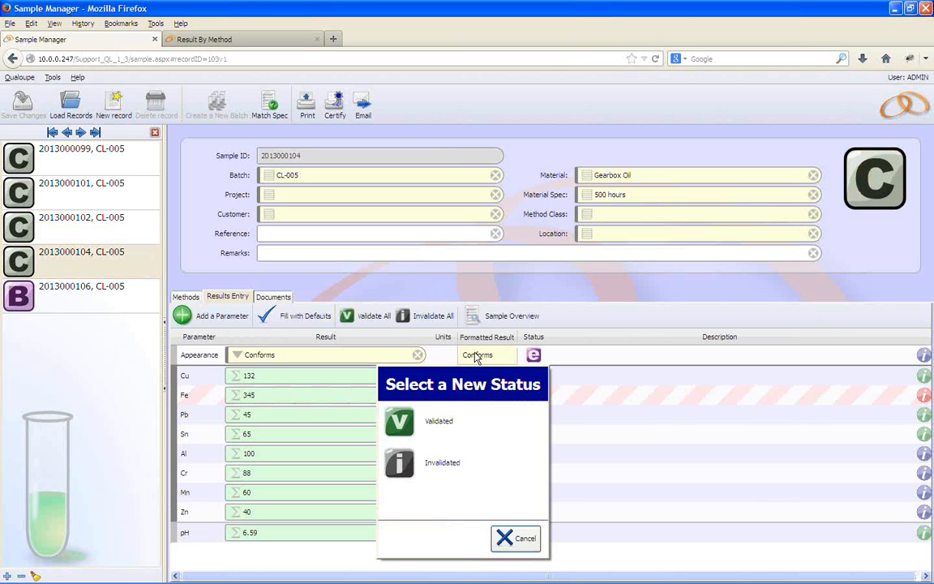
pyautogui.click(403, 364)
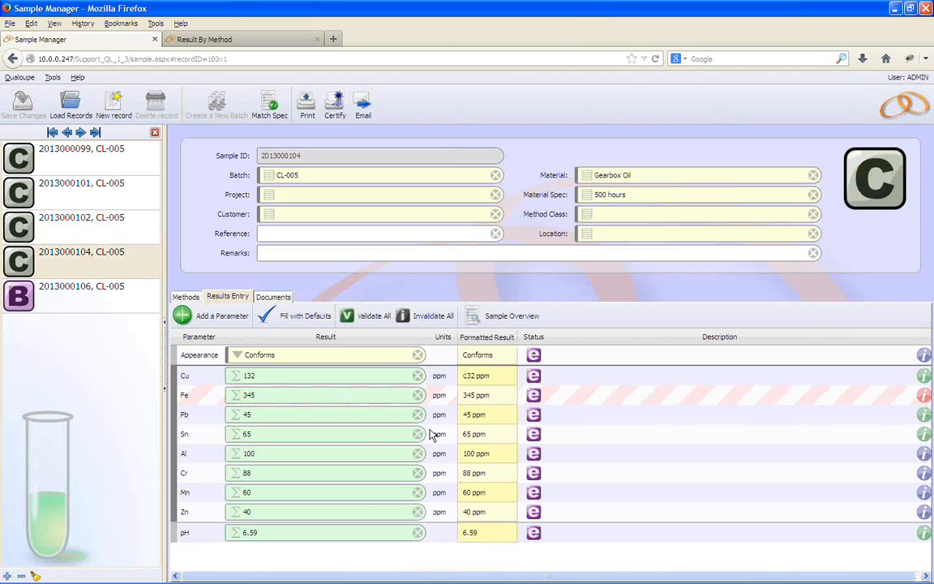
pyautogui.click(533, 535)
pyautogui.click(403, 387)
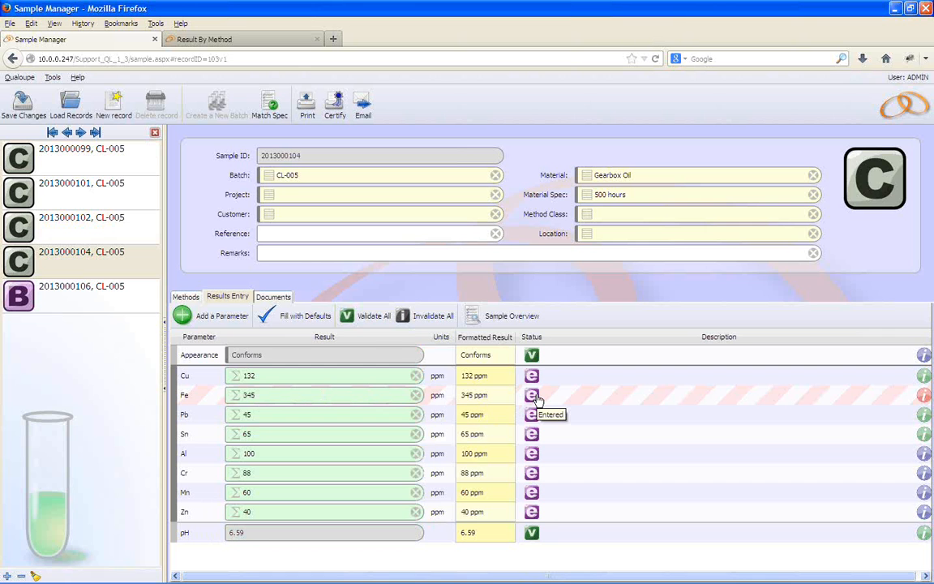
pyautogui.click(24, 102)
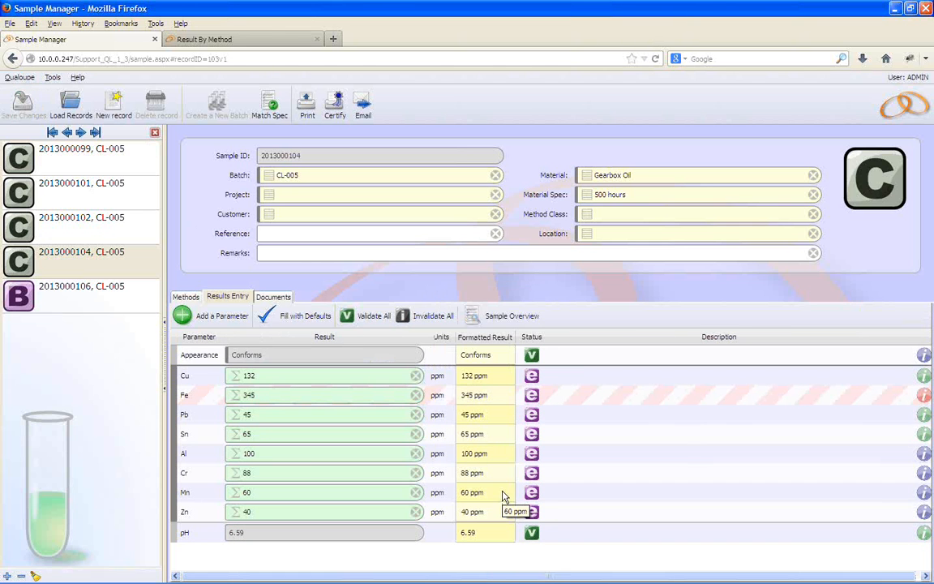
pyautogui.click(532, 377)
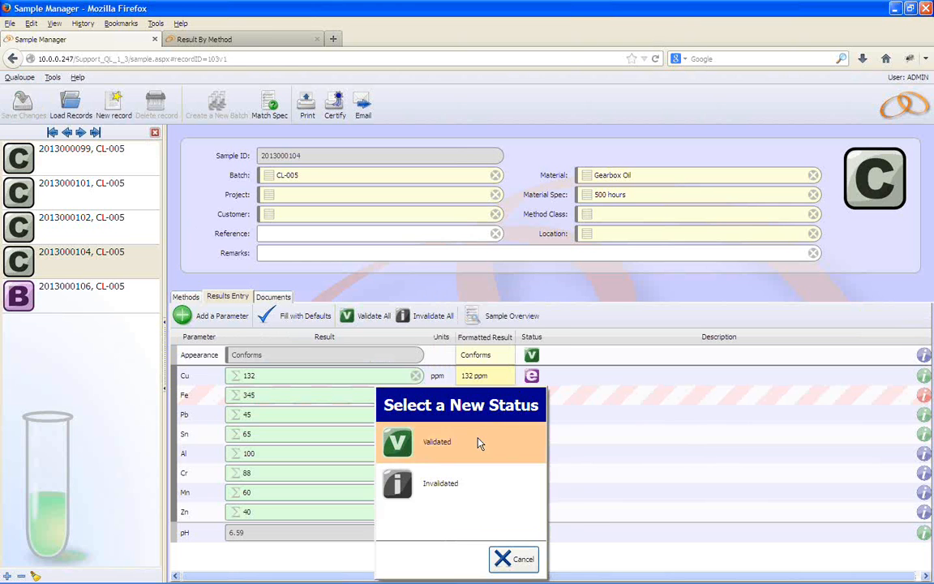
pyautogui.click(439, 485)
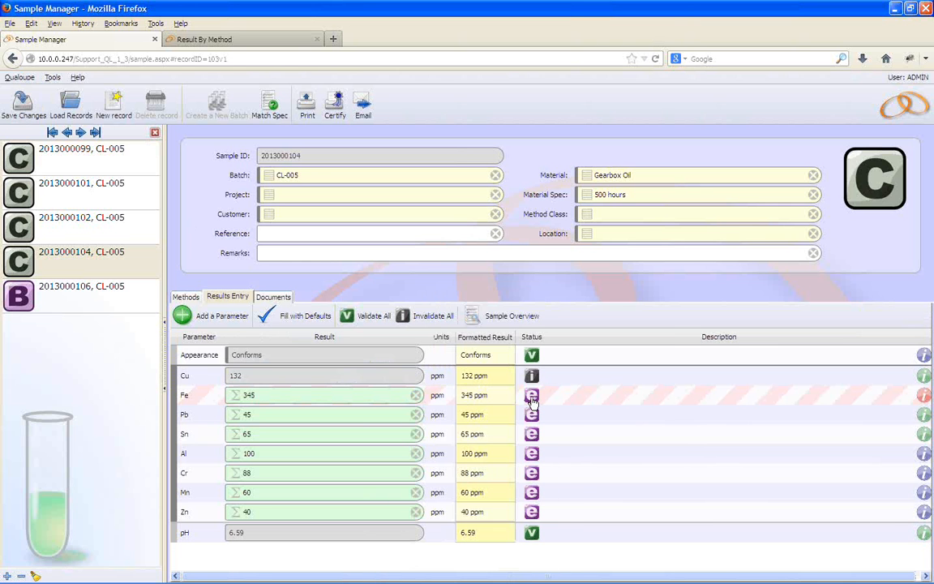
pyautogui.click(435, 297)
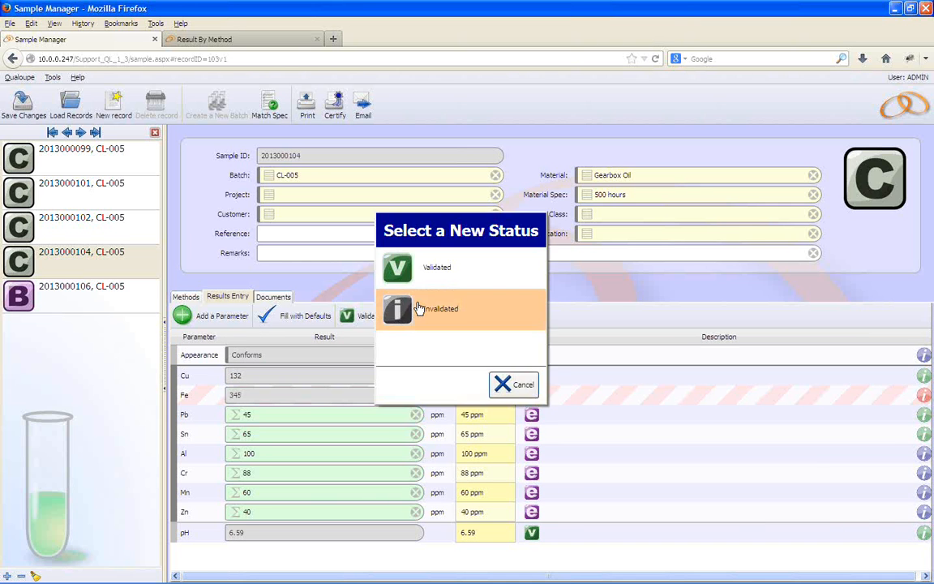
pyautogui.click(532, 434)
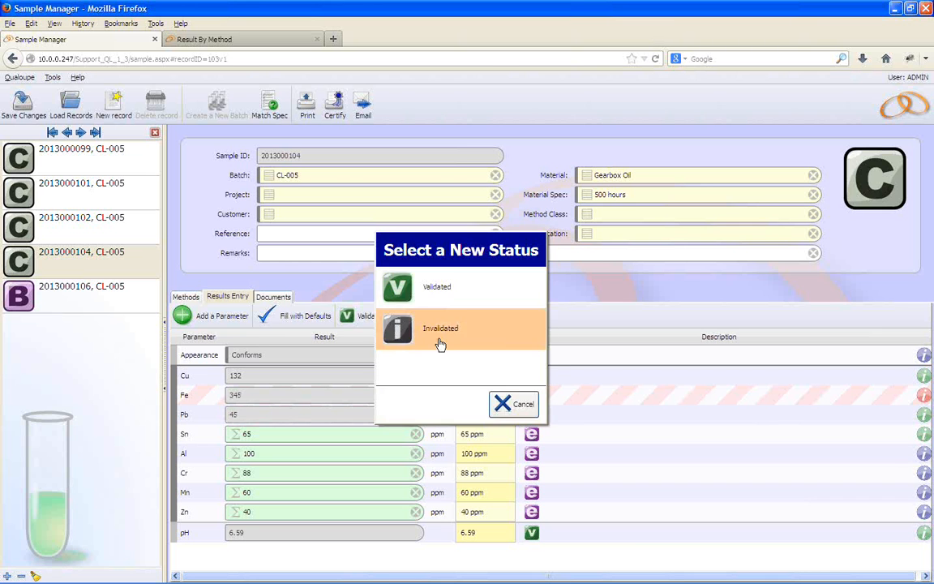
pyautogui.click(440, 344)
pyautogui.click(531, 454)
pyautogui.click(437, 357)
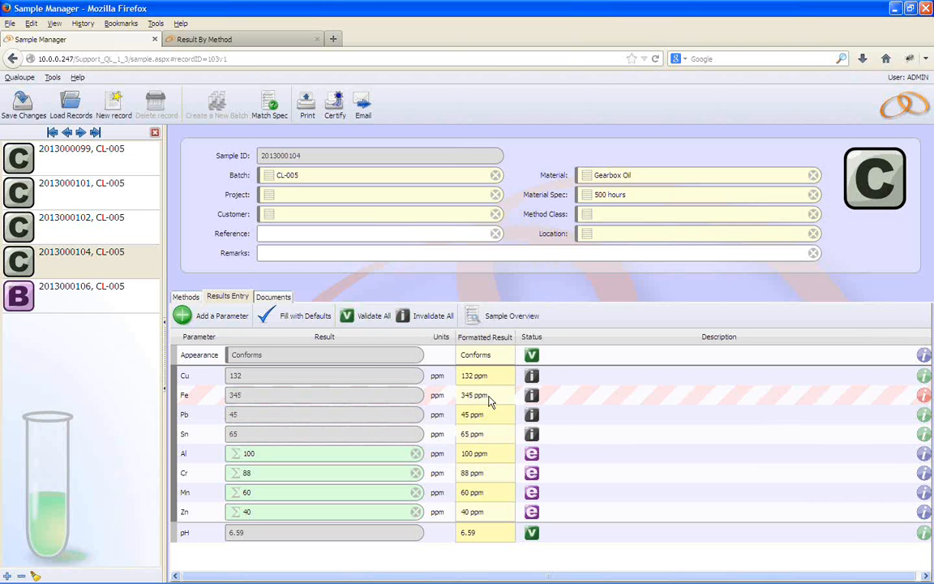
pyautogui.click(531, 474)
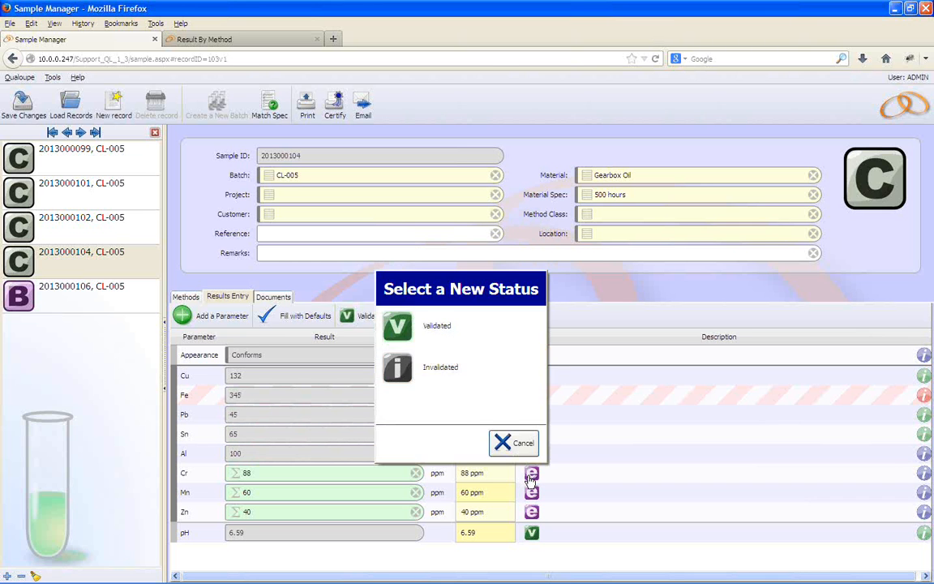
pyautogui.click(440, 369)
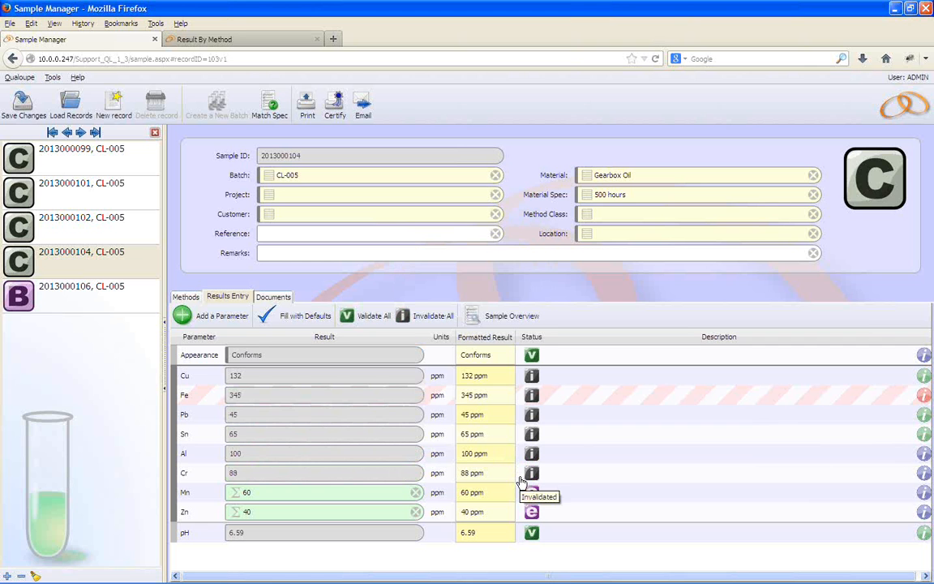
pyautogui.click(27, 112)
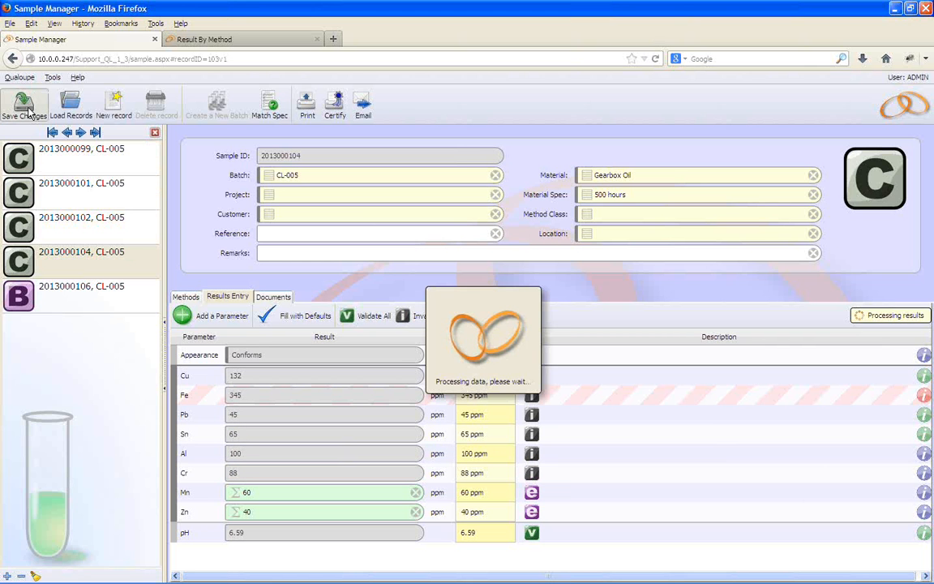
pyautogui.click(192, 299)
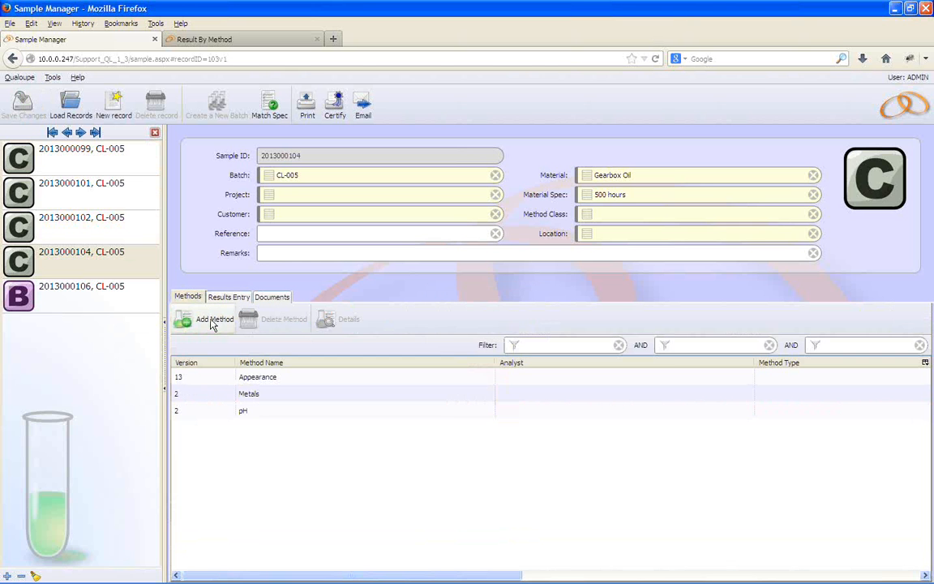
pyautogui.click(213, 322)
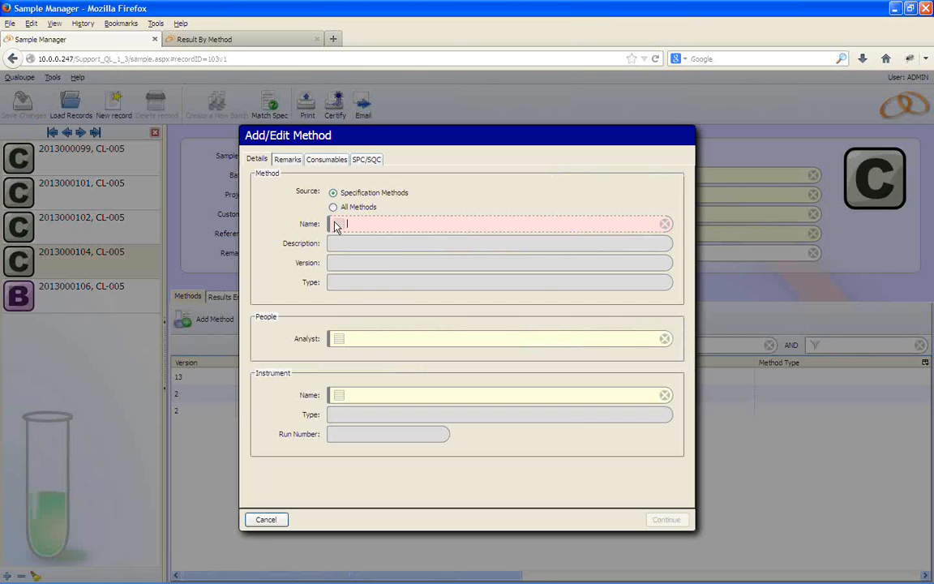
pyautogui.click(338, 224)
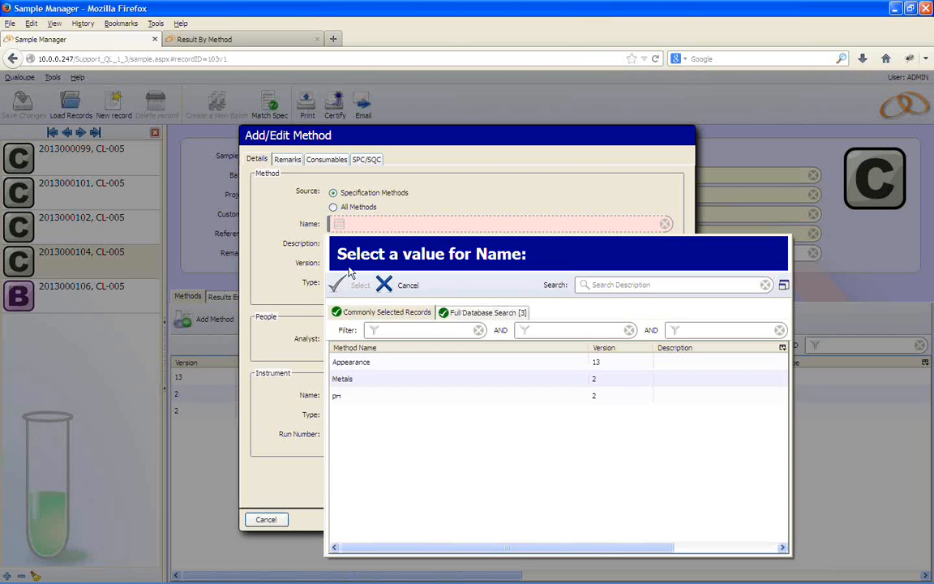
pyautogui.click(359, 287)
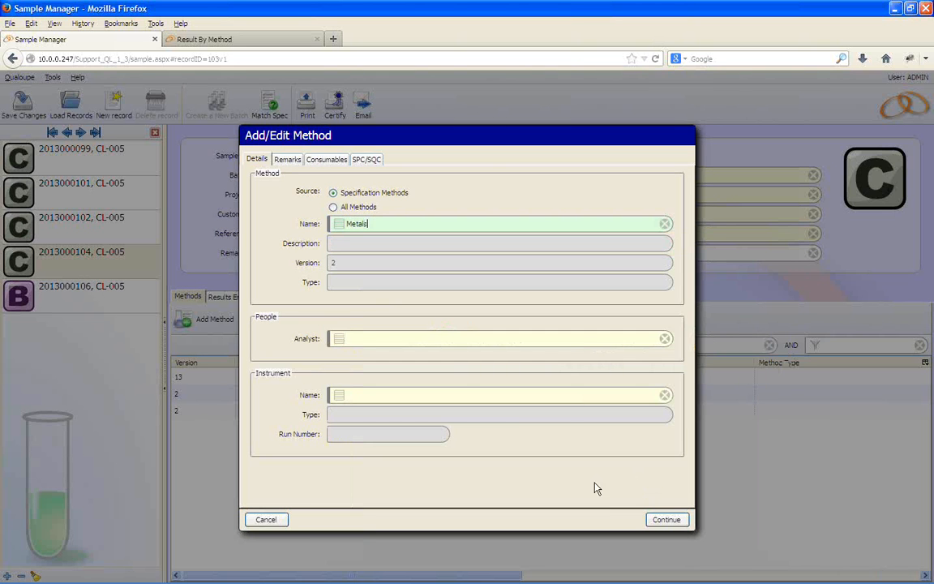
pyautogui.click(669, 523)
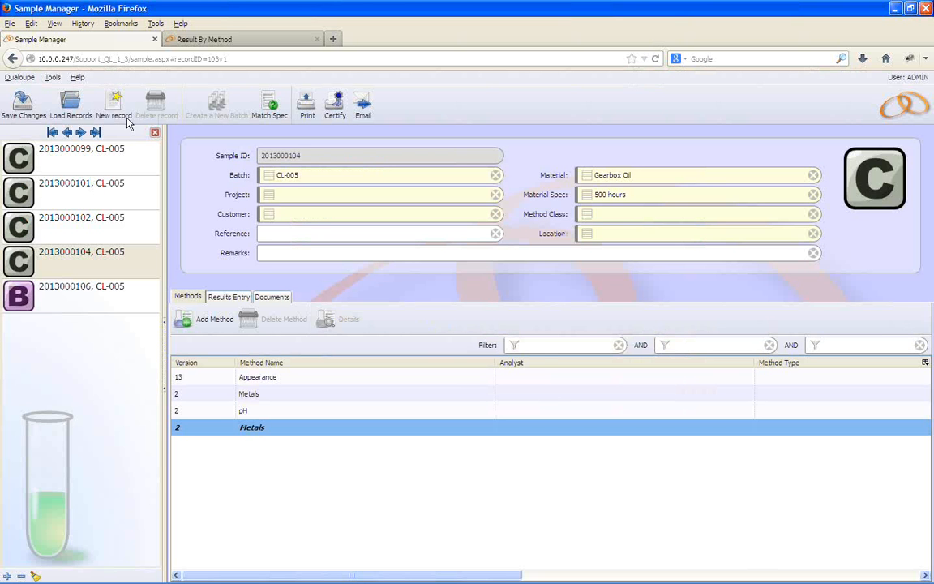
pyautogui.click(31, 116)
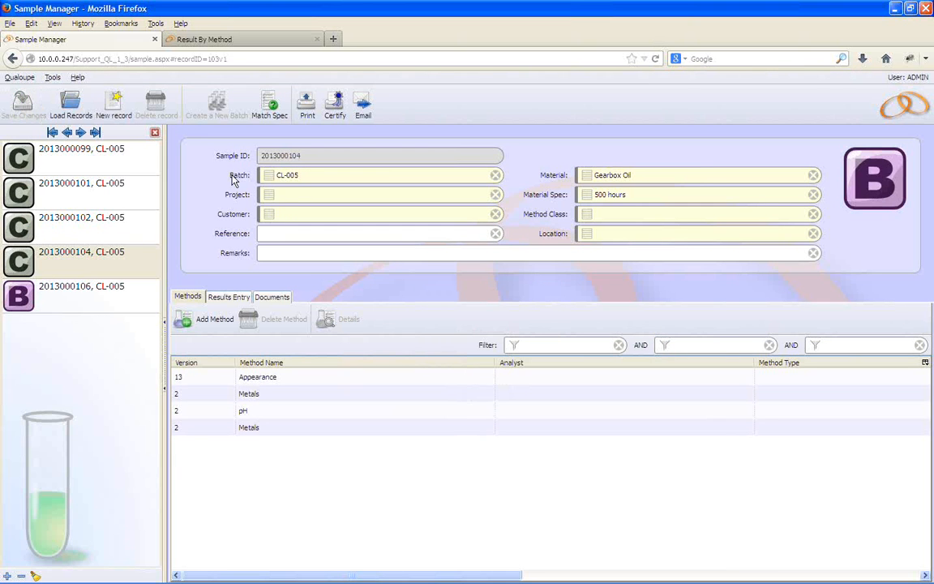
pyautogui.click(219, 300)
pyautogui.click(532, 513)
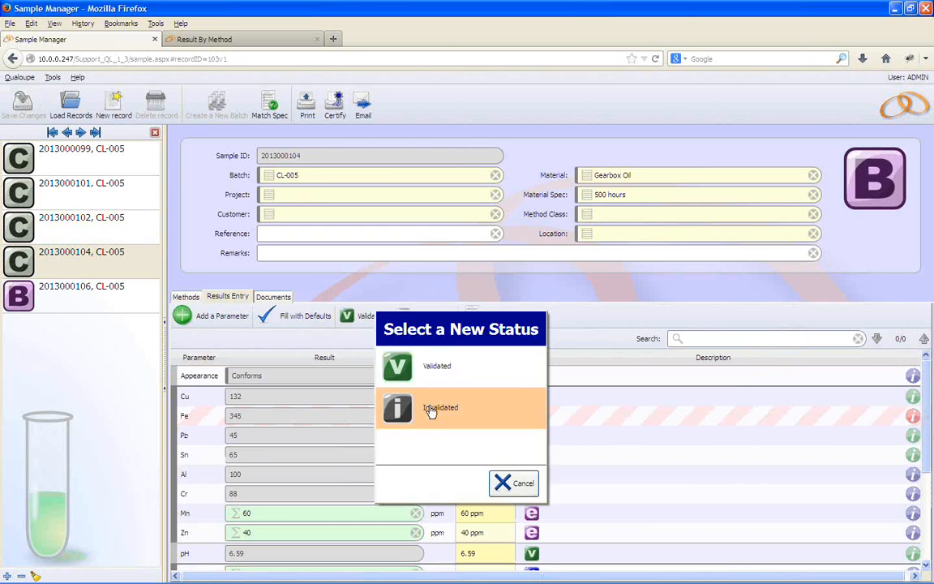
pyautogui.click(434, 413)
pyautogui.click(533, 534)
pyautogui.click(453, 445)
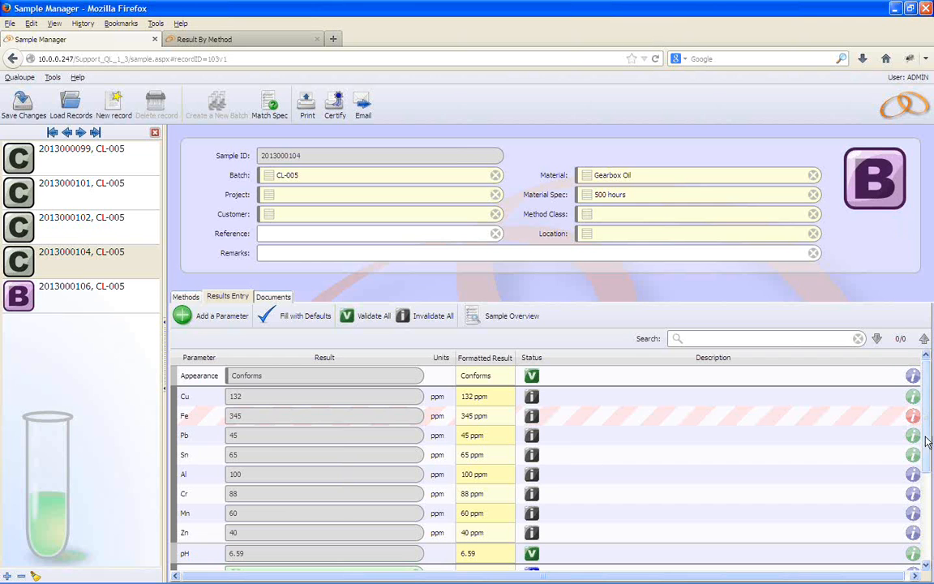
pyautogui.moveTo(929, 443); pyautogui.dragTo(929, 495)
pyautogui.click(23, 103)
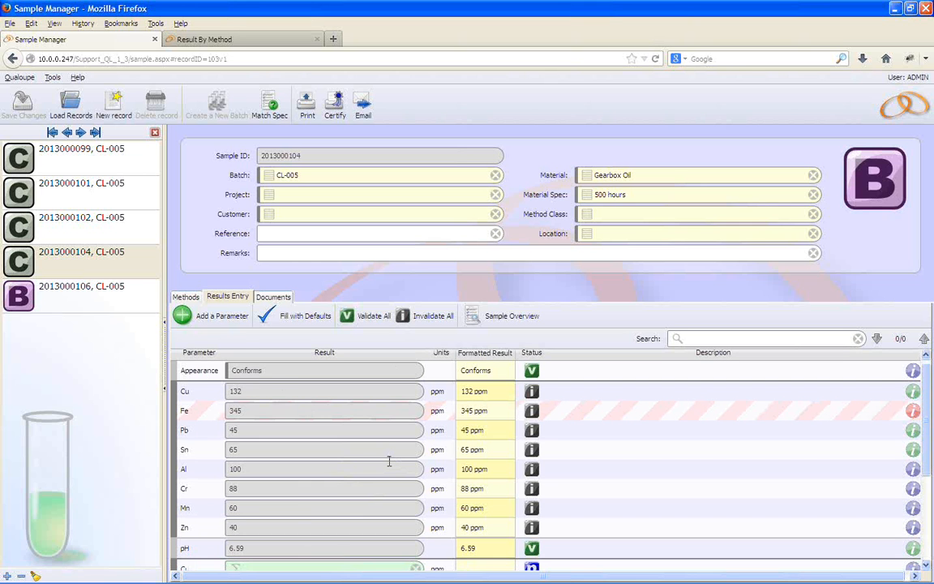
pyautogui.scroll(-1, 389, 460)
pyautogui.scroll(-1, 391, 445)
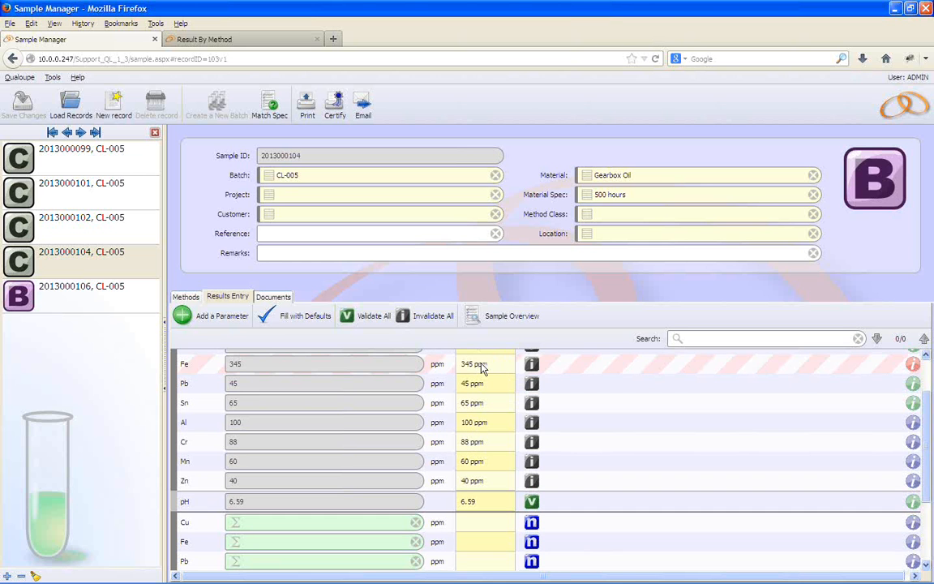
pyautogui.scroll(-1, 479, 378)
pyautogui.scroll(-1, 478, 380)
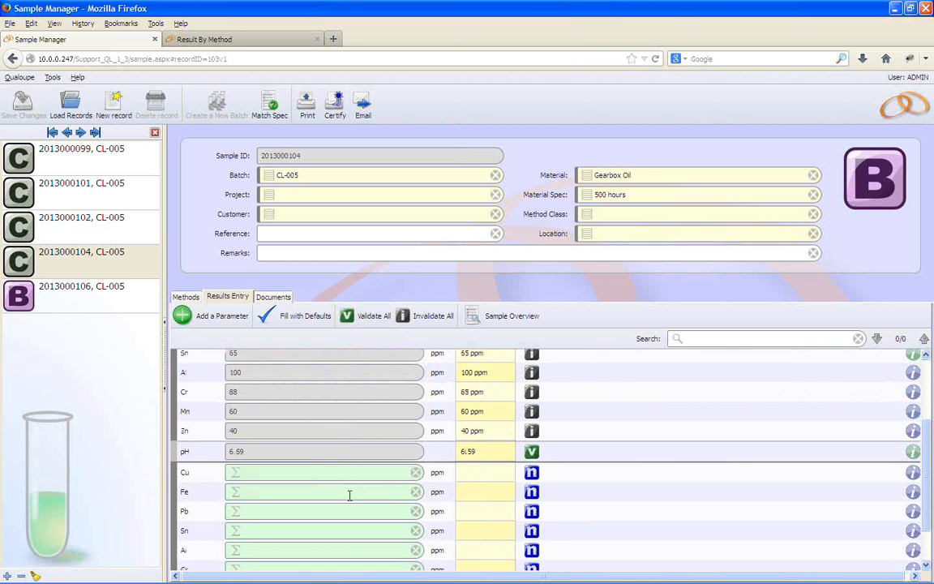
pyautogui.scroll(-1, 350, 496)
pyautogui.scroll(-1, 349, 496)
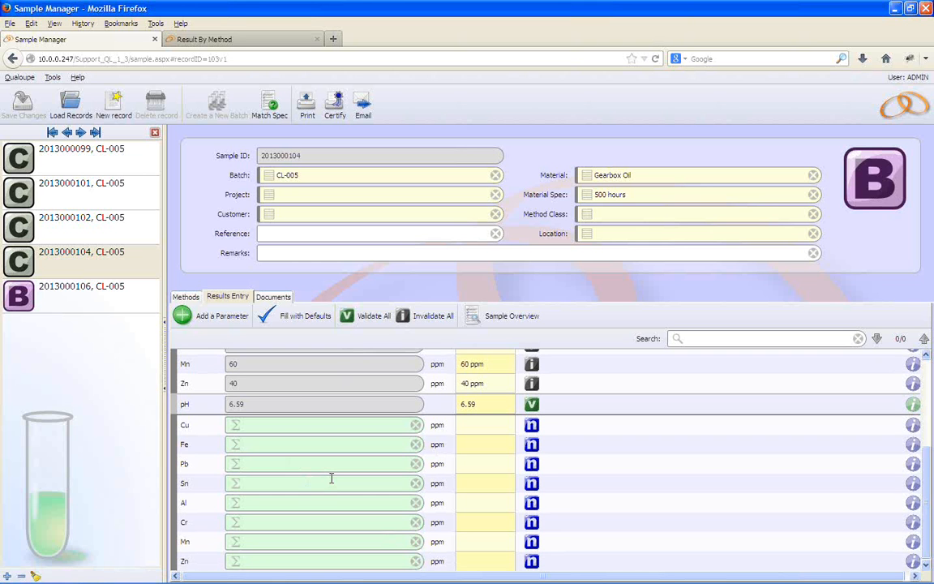
pyautogui.scroll(3, 341, 476)
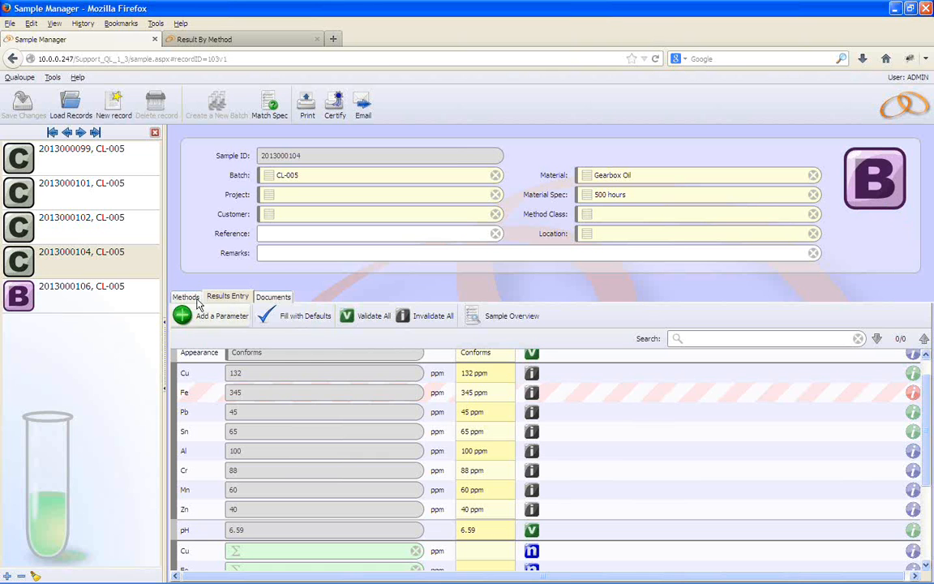
pyautogui.click(110, 226)
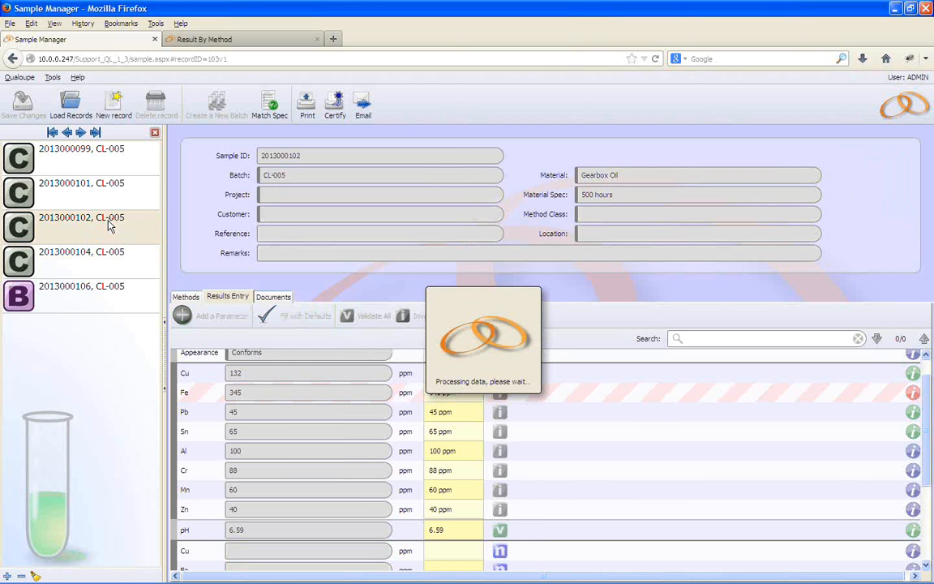
pyautogui.click(104, 205)
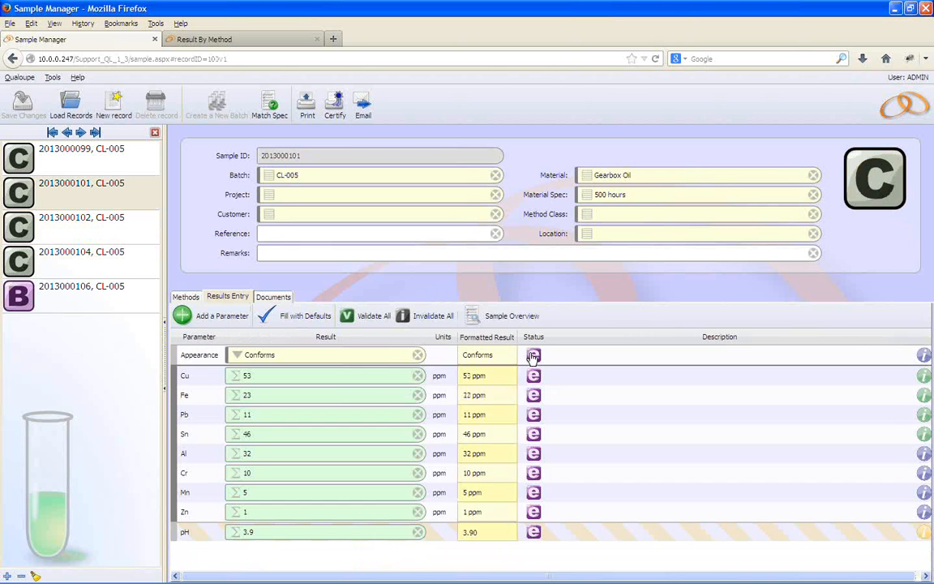
pyautogui.click(532, 354)
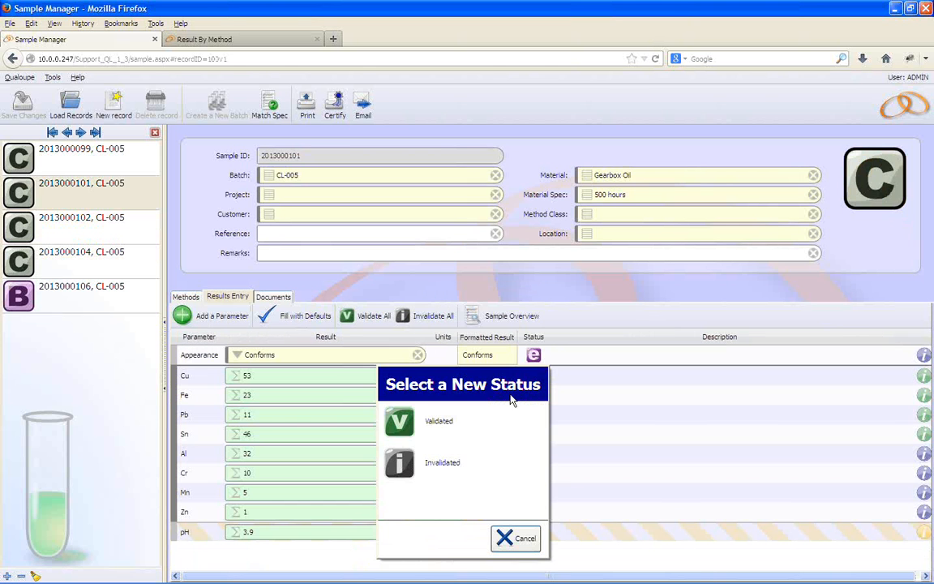
pyautogui.click(474, 416)
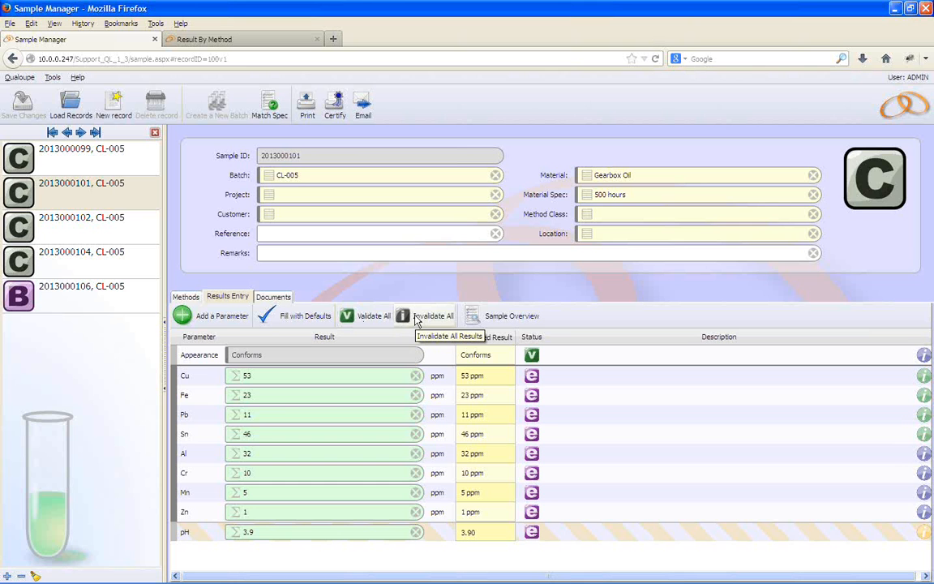
pyautogui.click(72, 307)
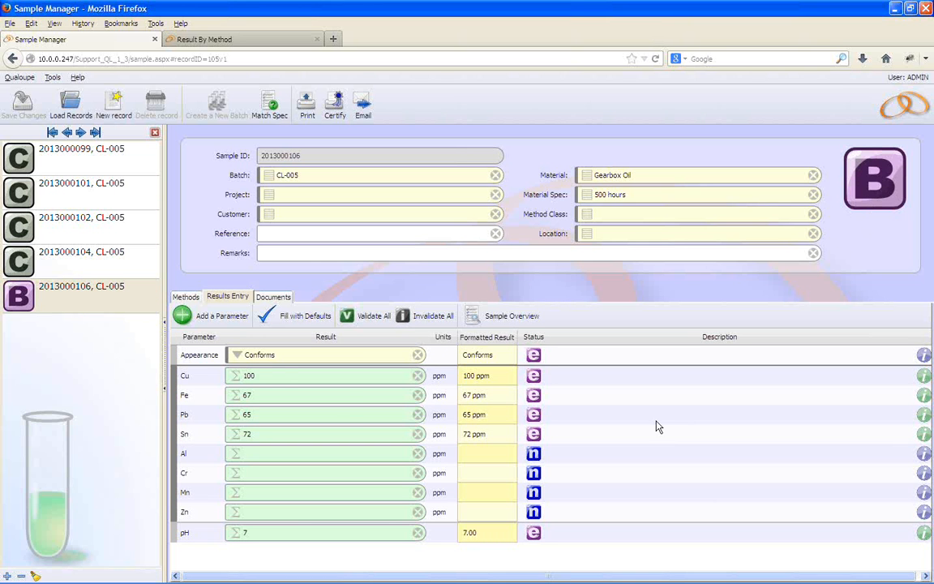
pyautogui.click(534, 357)
pyautogui.click(434, 417)
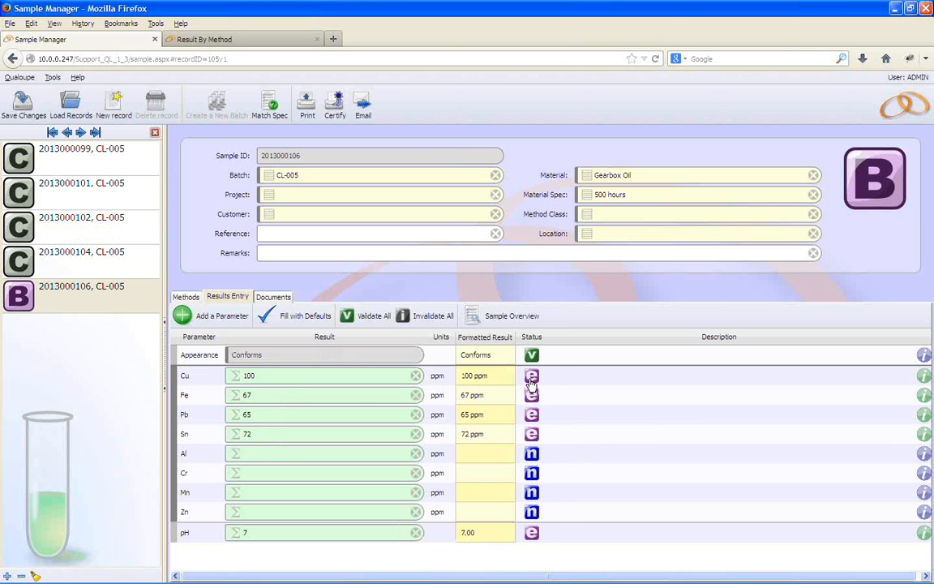
pyautogui.click(531, 378)
pyautogui.click(430, 446)
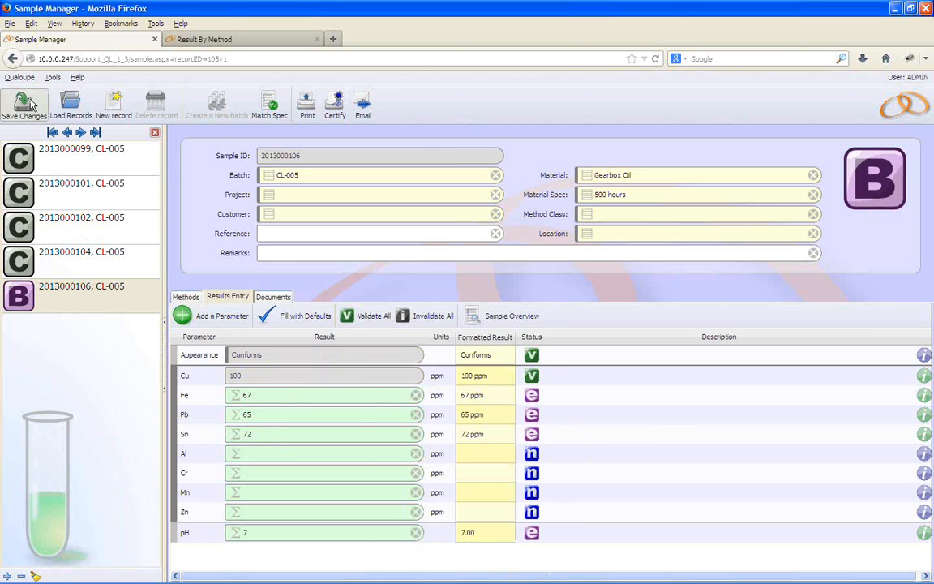
pyautogui.click(29, 106)
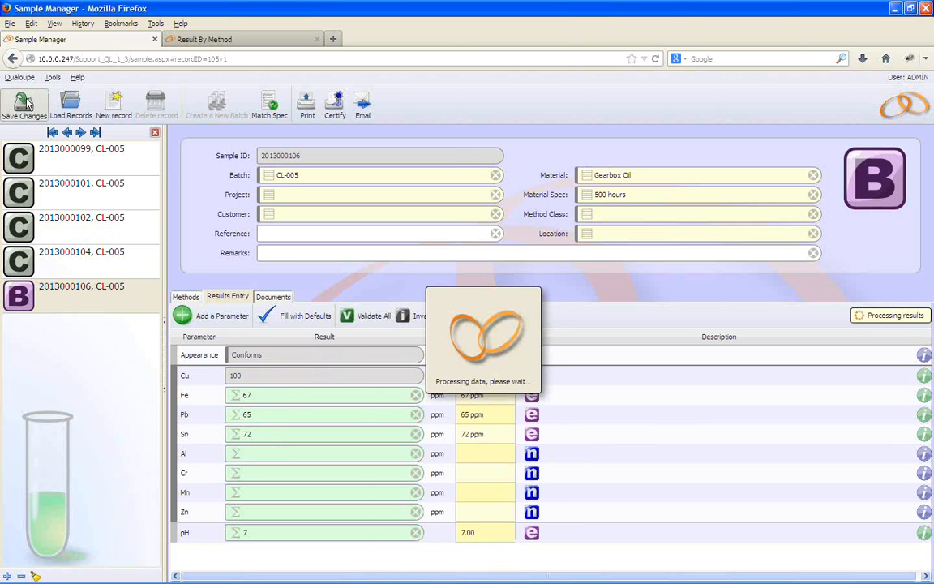
pyautogui.click(532, 473)
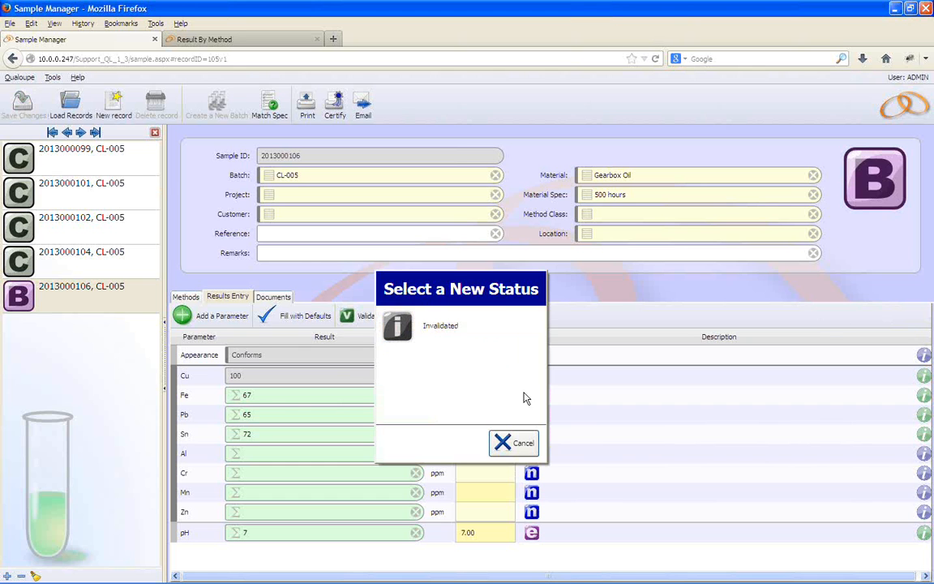
pyautogui.click(520, 443)
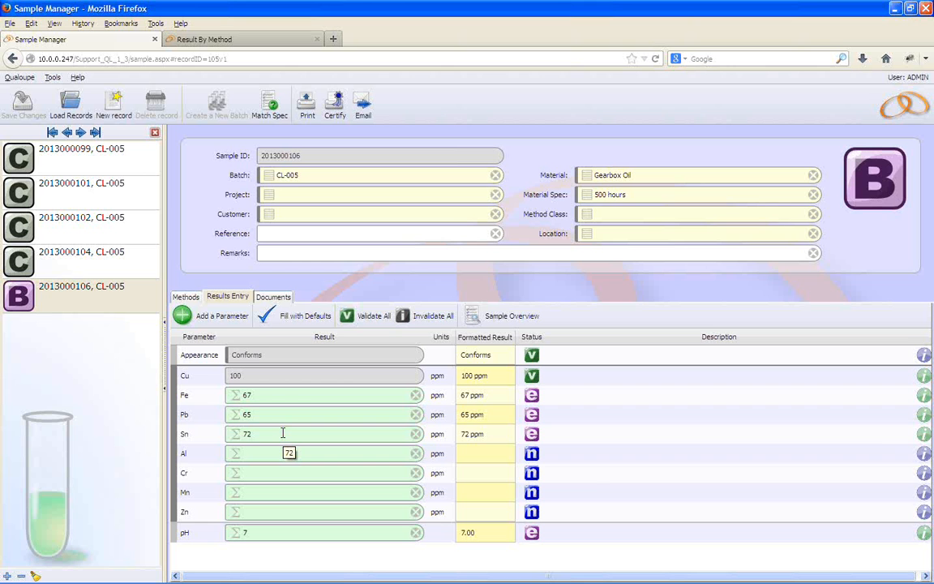
pyautogui.click(532, 456)
pyautogui.click(454, 326)
pyautogui.click(532, 474)
pyautogui.click(439, 330)
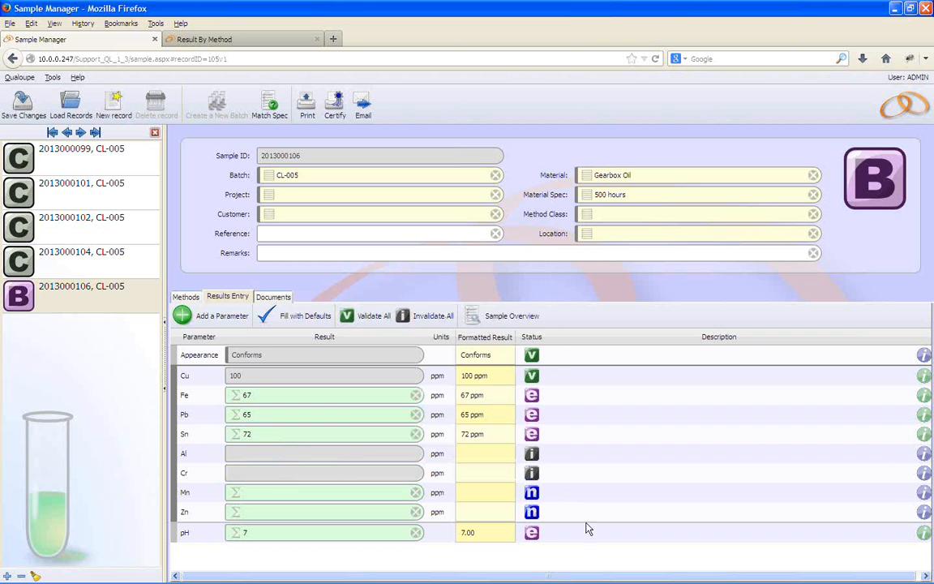
pyautogui.click(532, 493)
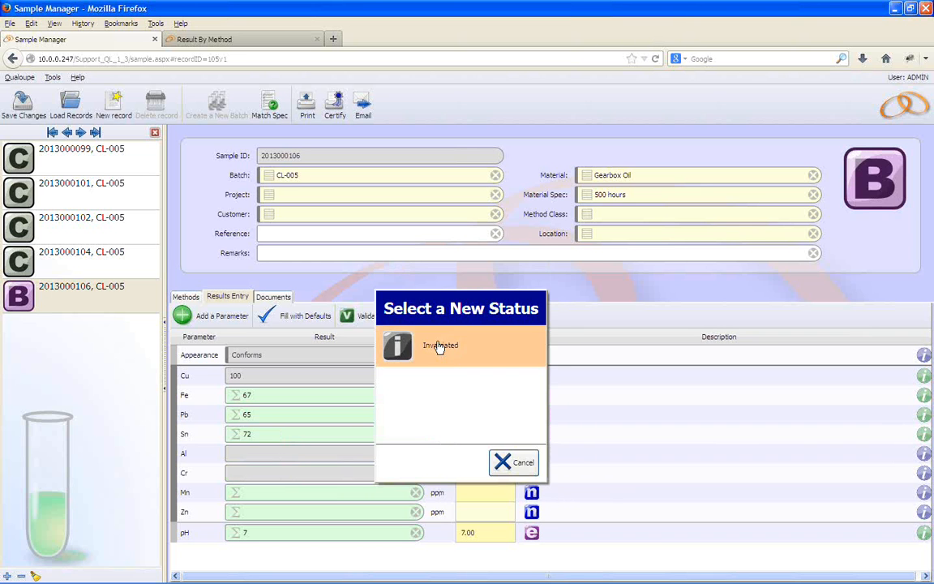
pyautogui.click(441, 347)
pyautogui.click(533, 513)
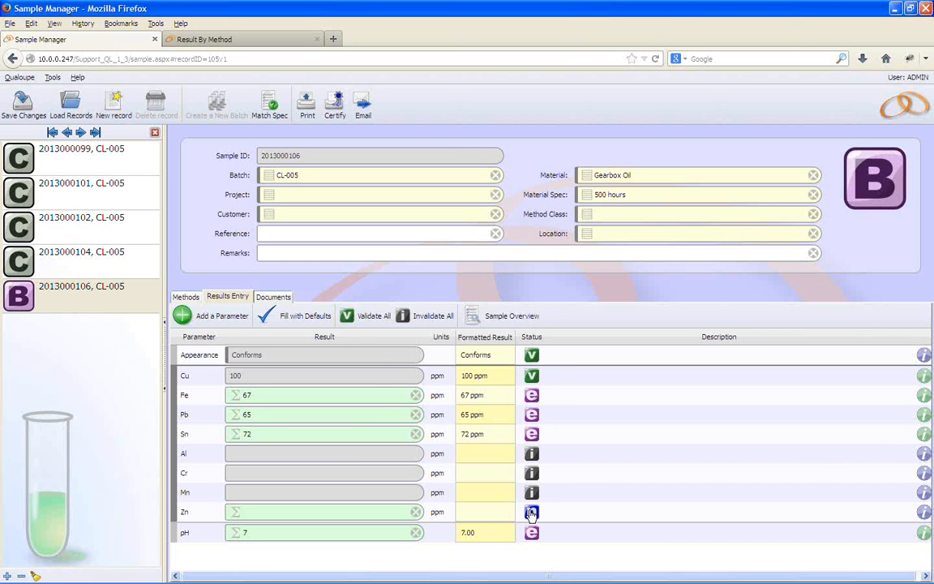
pyautogui.click(438, 375)
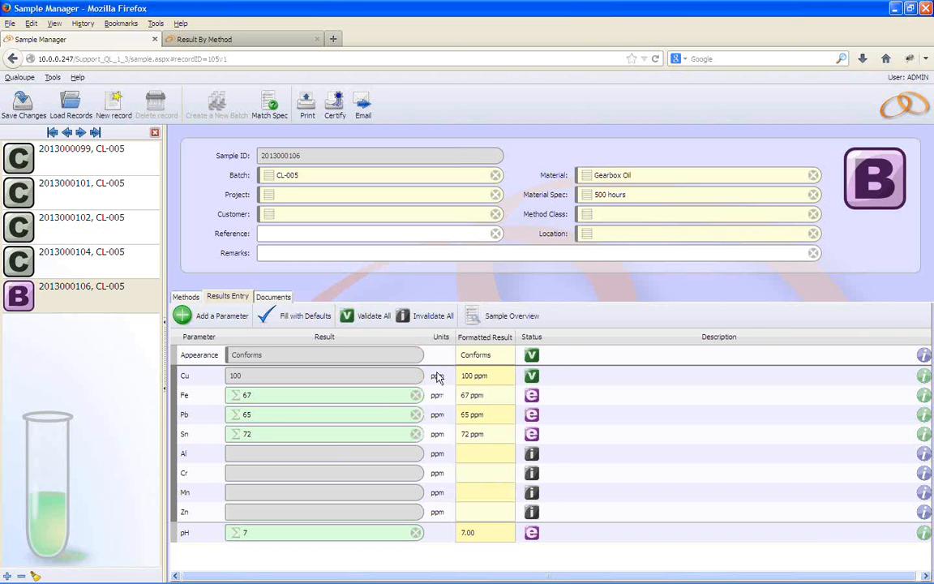
pyautogui.click(532, 398)
pyautogui.click(421, 243)
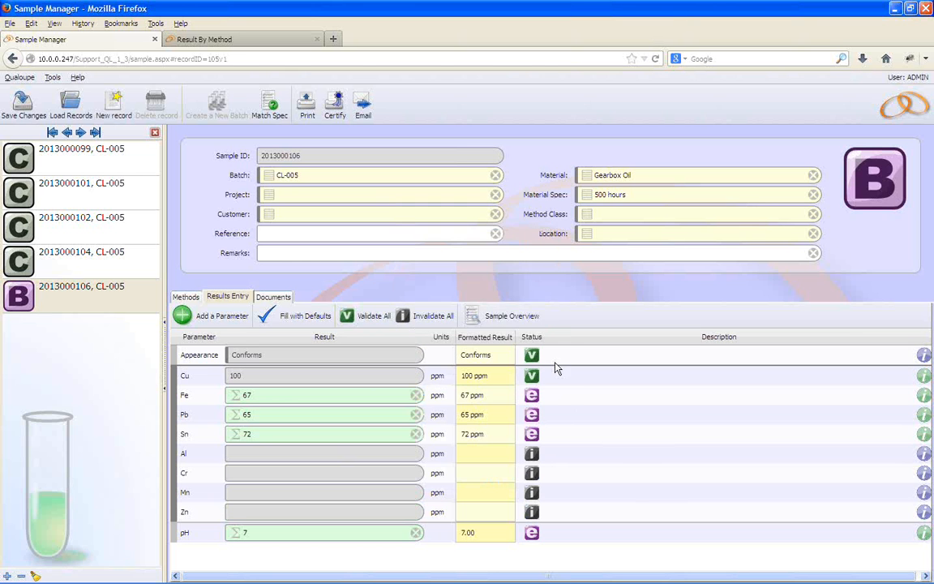
pyautogui.click(533, 416)
pyautogui.click(423, 267)
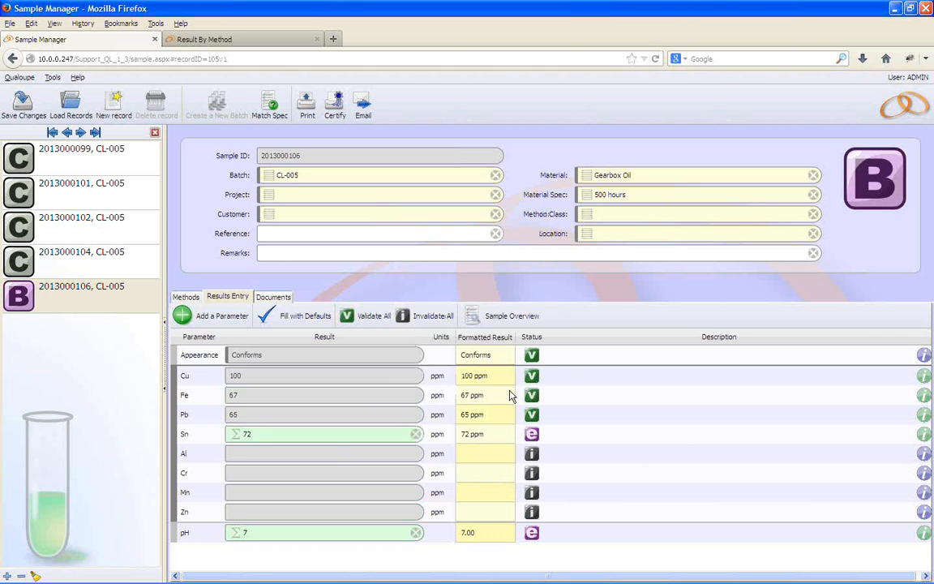
pyautogui.click(532, 436)
pyautogui.click(409, 284)
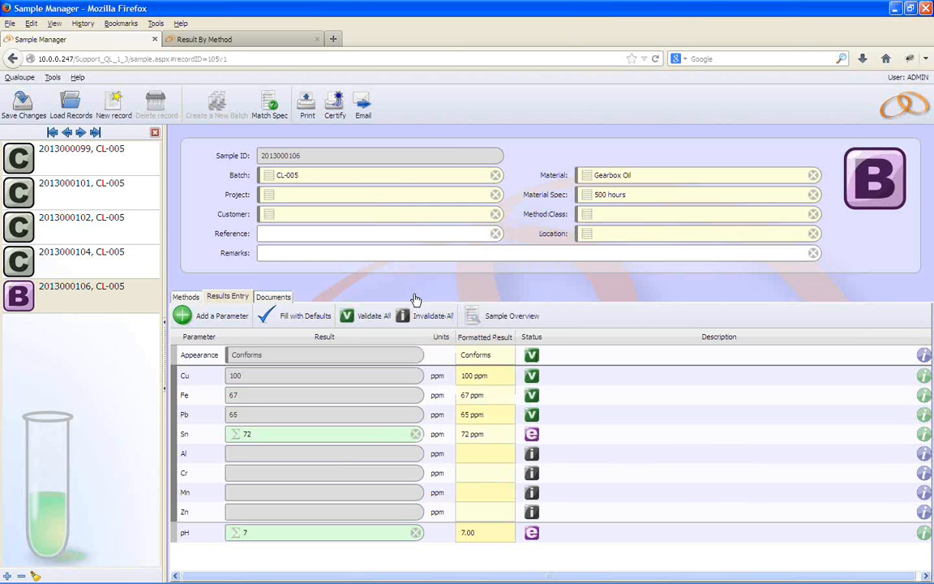
pyautogui.click(532, 536)
pyautogui.click(431, 392)
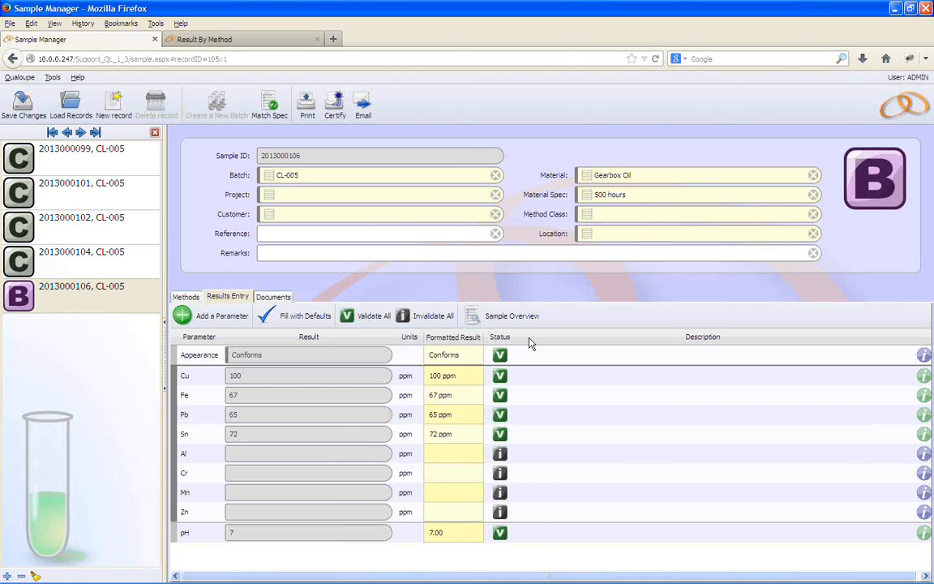
pyautogui.click(38, 113)
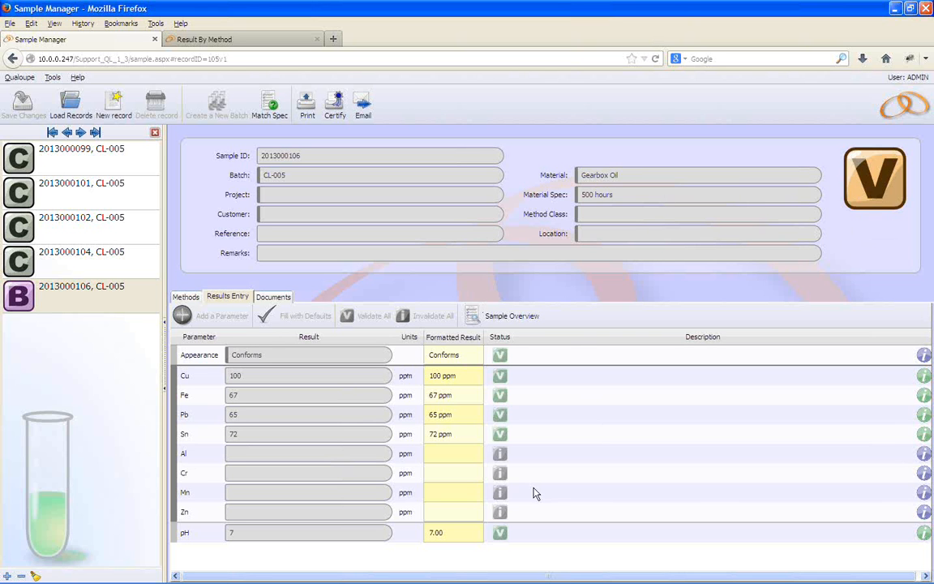
pyautogui.click(256, 46)
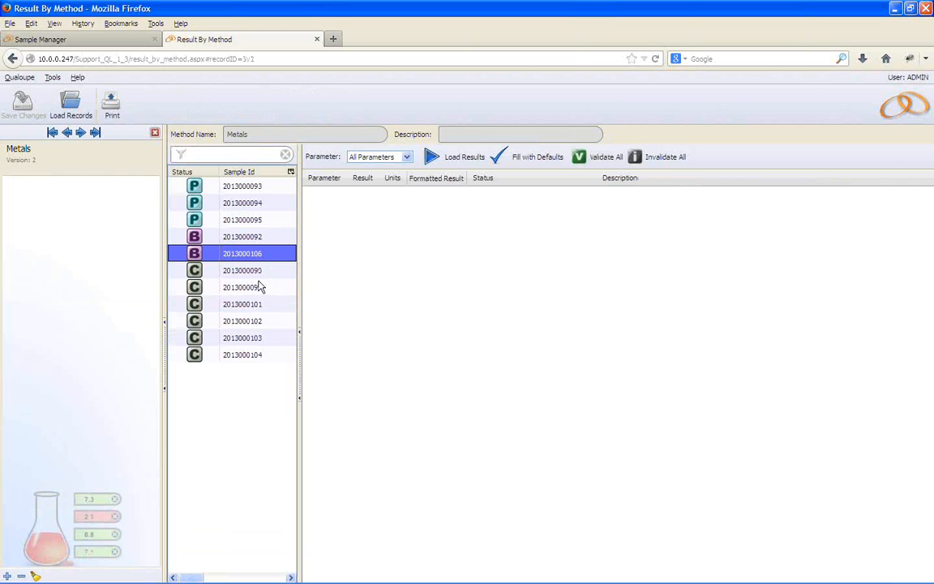
pyautogui.click(254, 238)
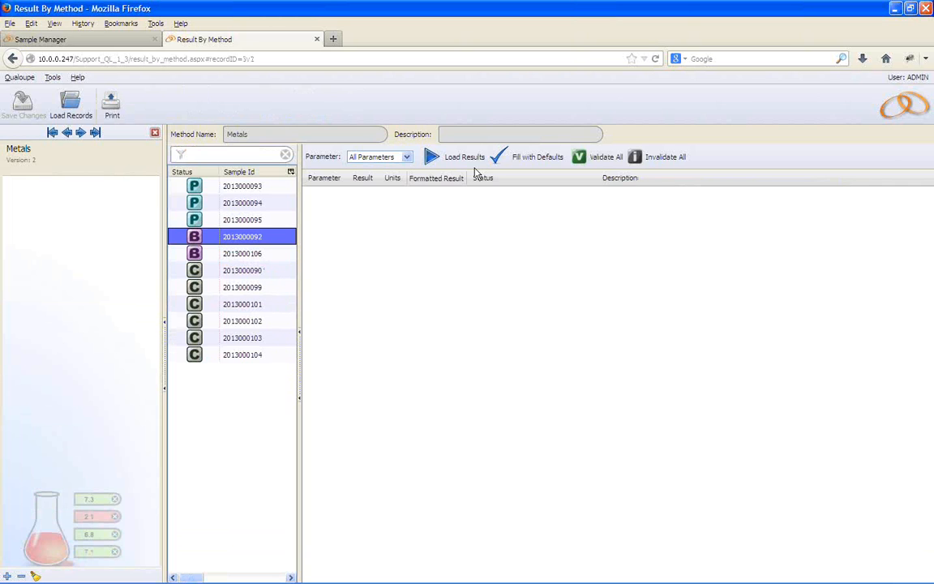
pyautogui.click(435, 160)
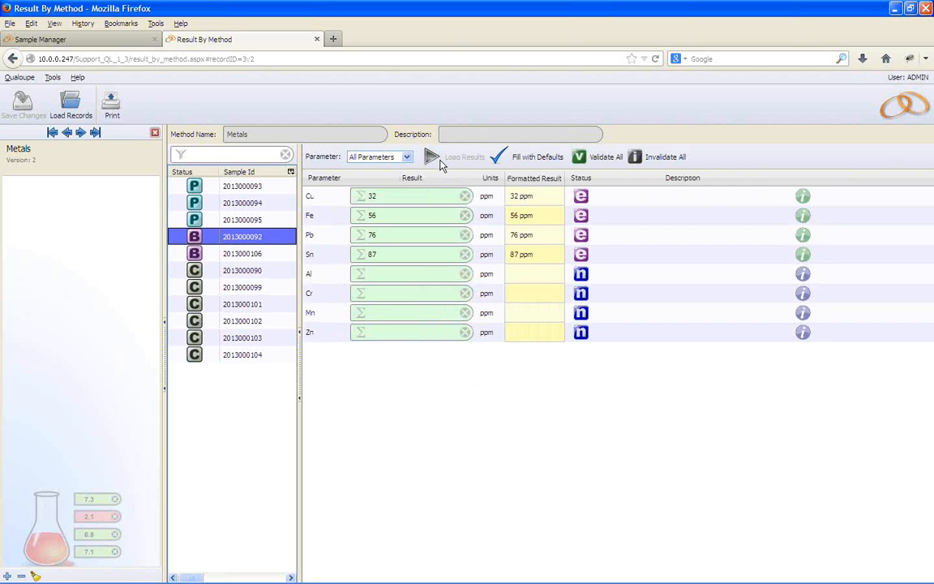
pyautogui.click(582, 197)
pyautogui.click(483, 267)
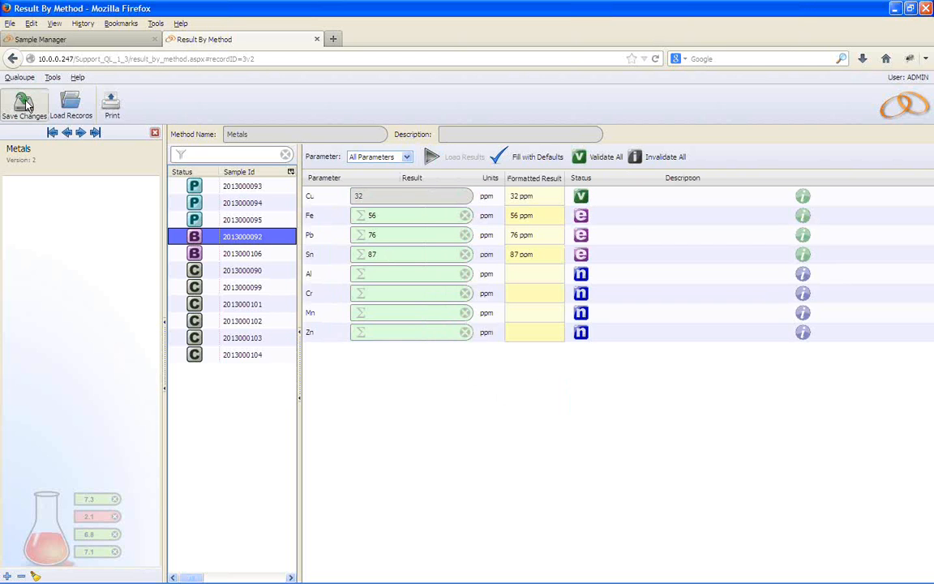
pyautogui.click(25, 104)
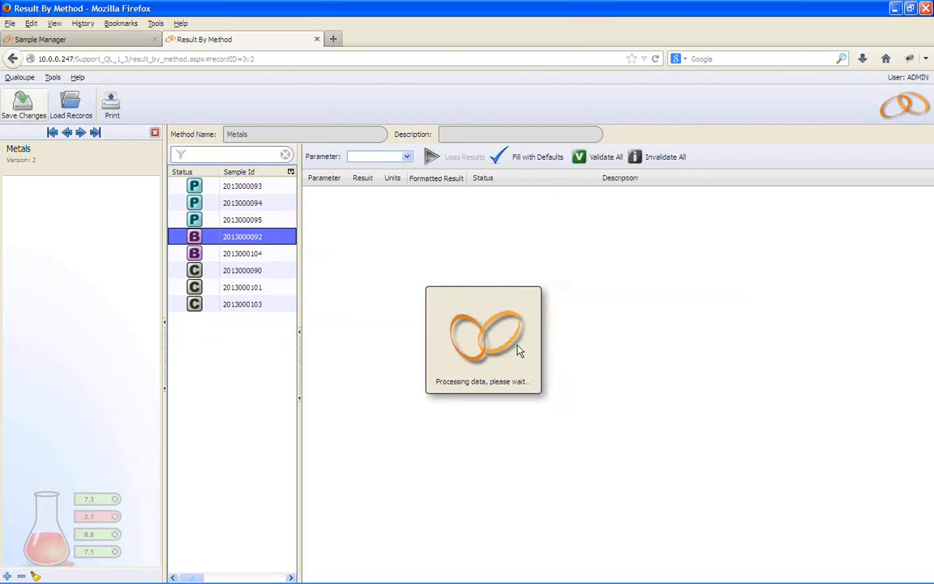
pyautogui.click(432, 157)
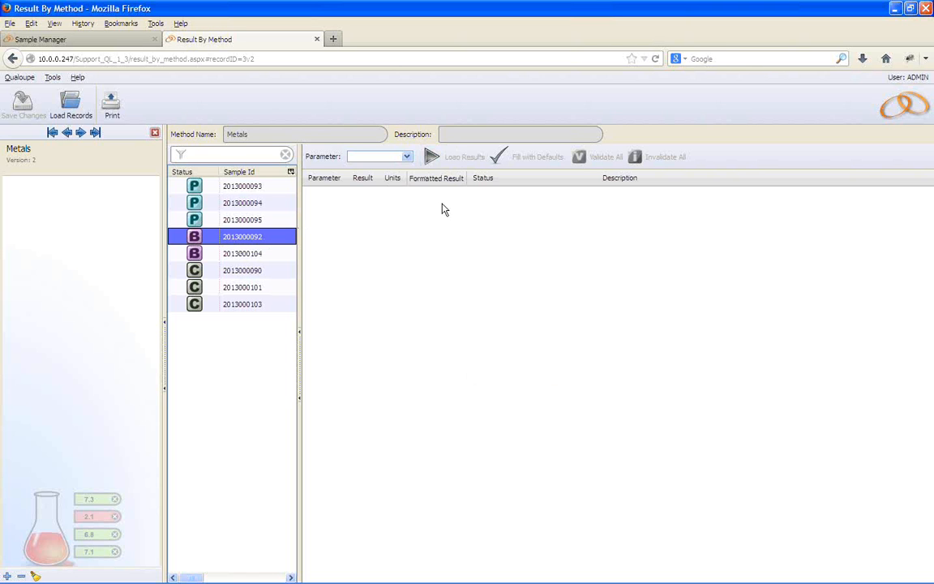
pyautogui.click(235, 253)
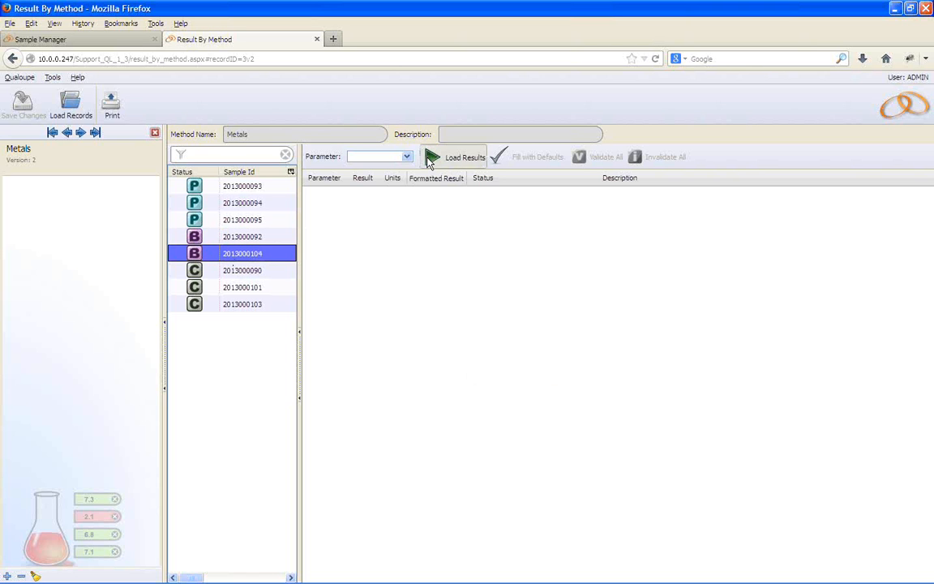
pyautogui.click(430, 158)
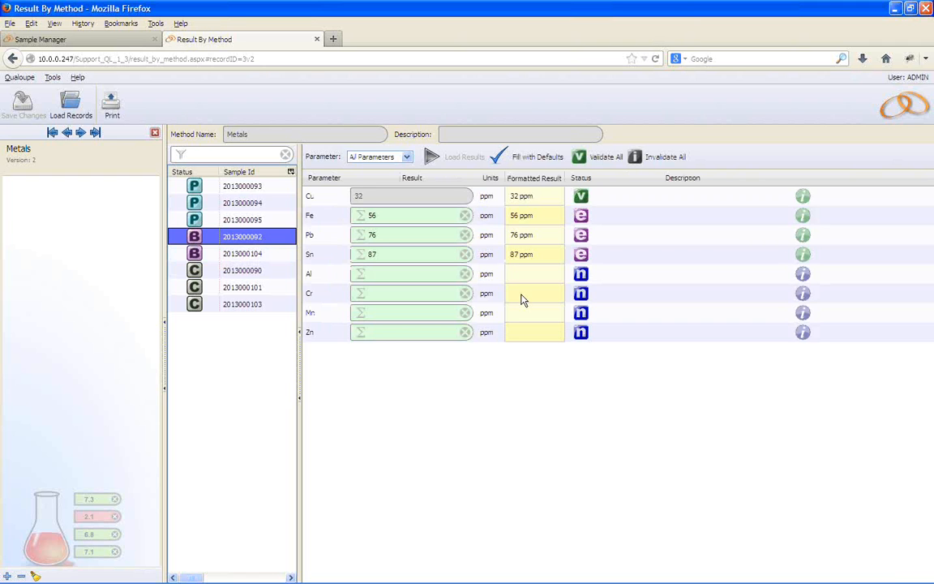
# View the status options for the Pb result without changing it, and switch back to Sample Manager
pyautogui.click(581, 236)
pyautogui.click(549, 415)
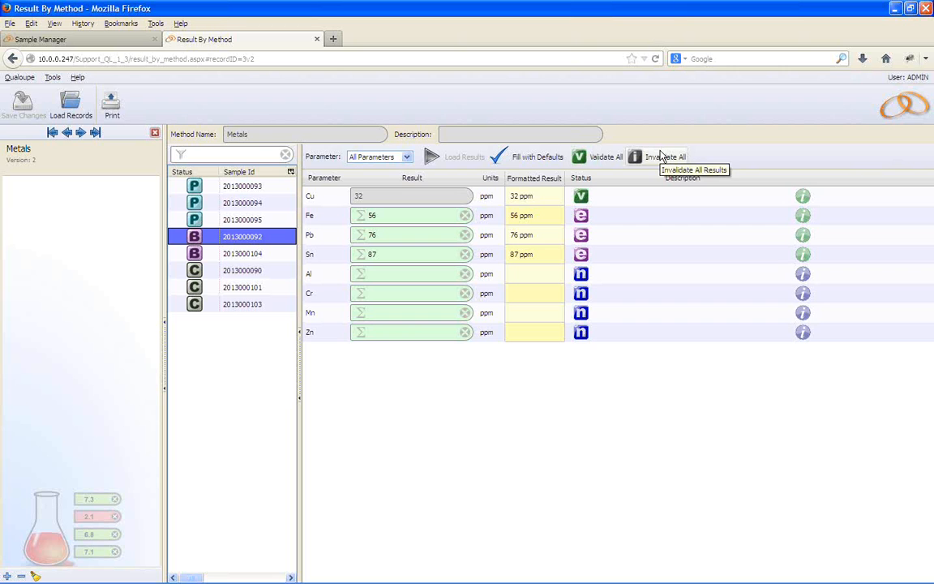
pyautogui.click(70, 45)
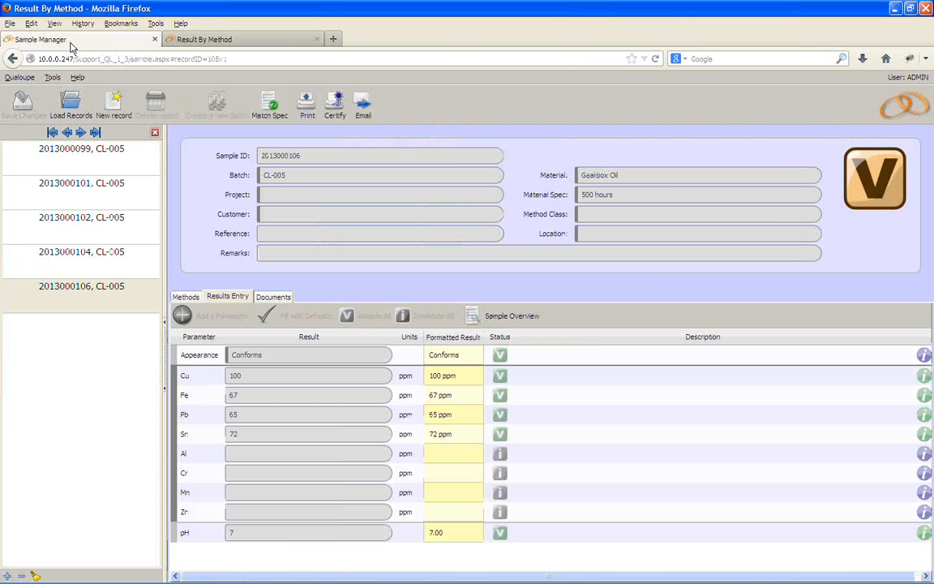